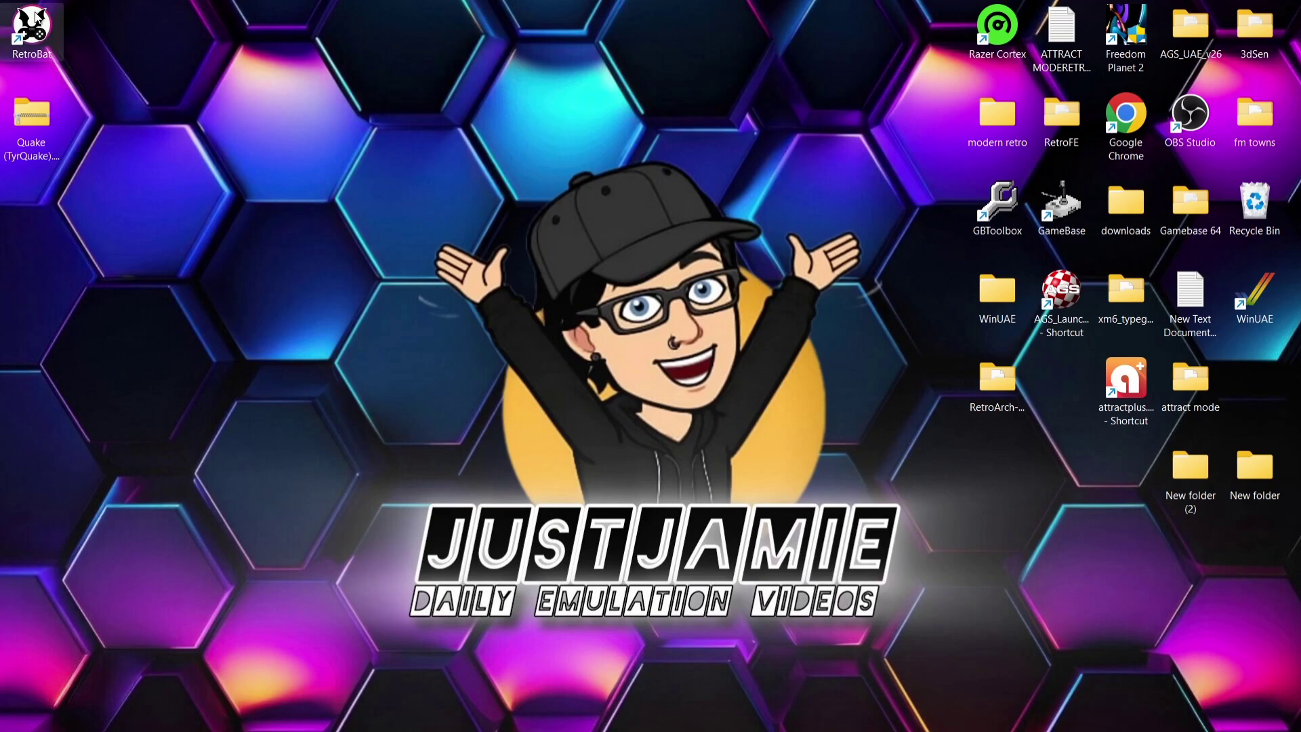
# - Open RetroBat's install folder from its shortcut and enter the roms directory
pyautogui.rightClick(32, 27)
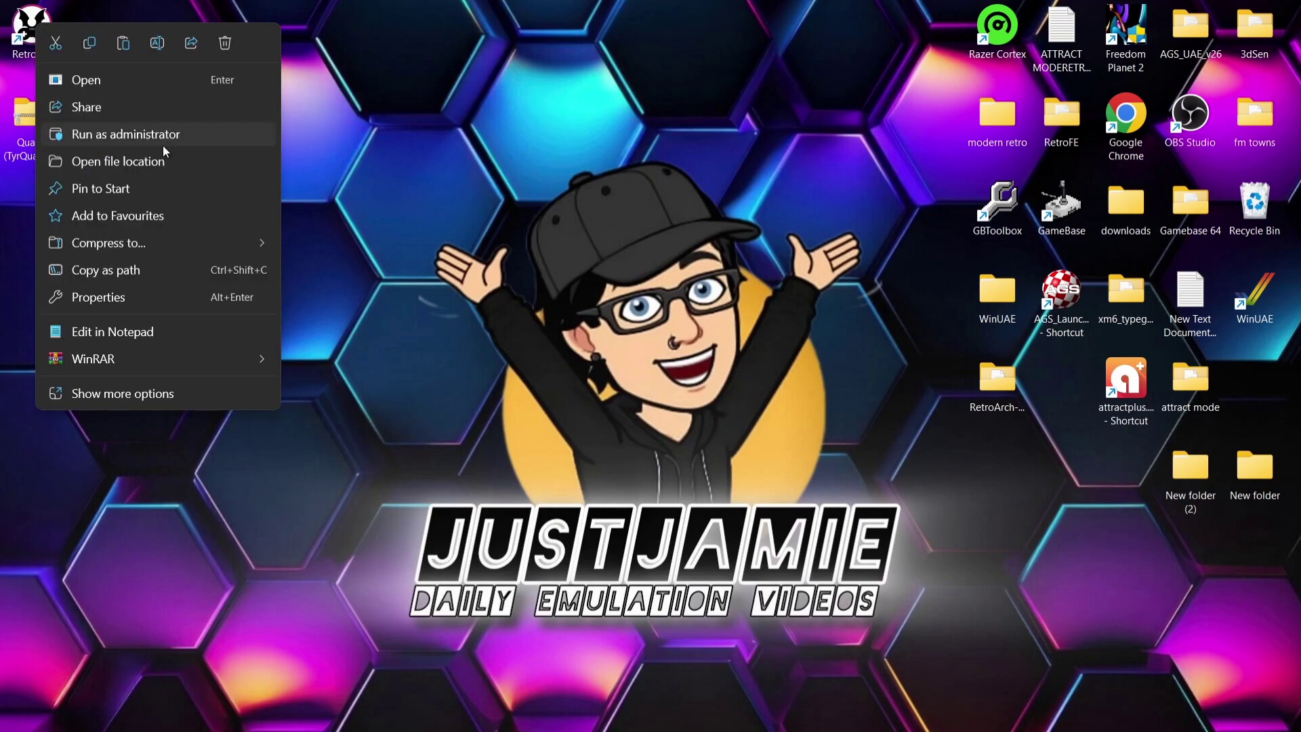
pyautogui.click(102, 157)
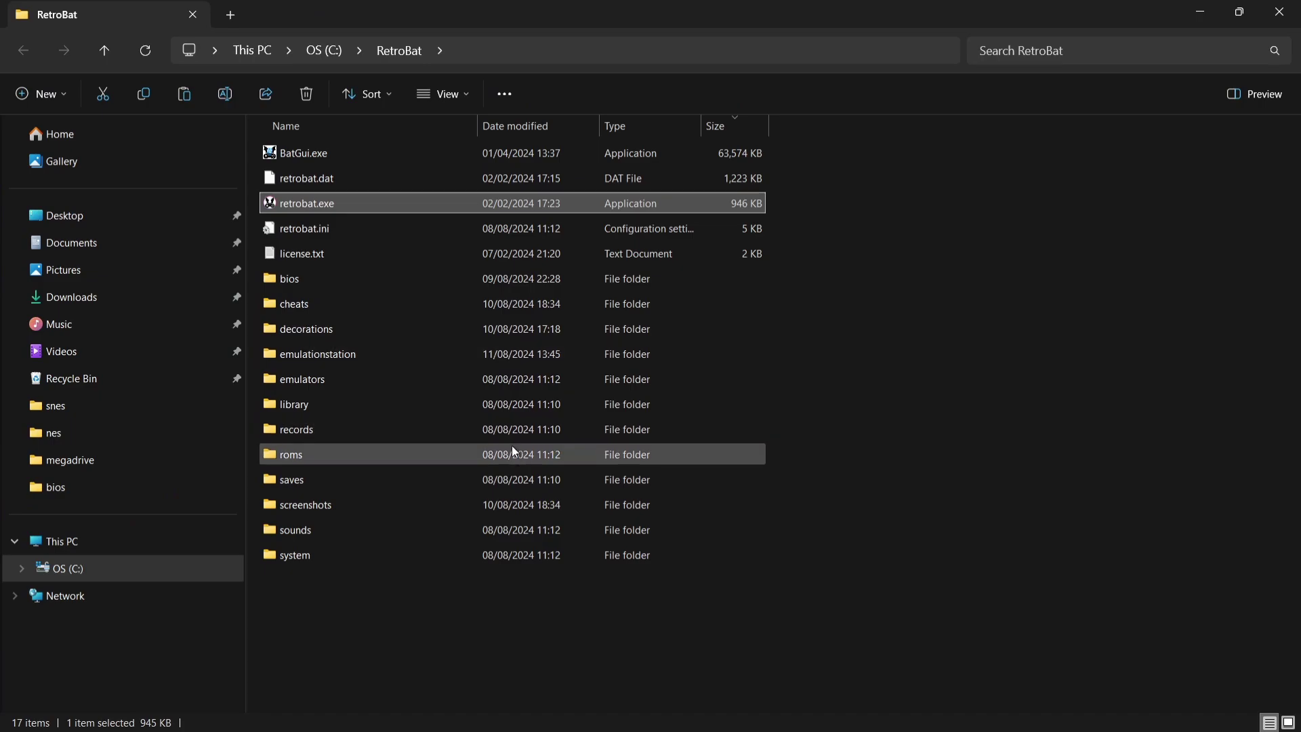
pyautogui.doubleClick(514, 452)
# - Scroll to the tyrquake folder, open it, and restore the Explorer window to a smaller size
pyautogui.click(513, 452)
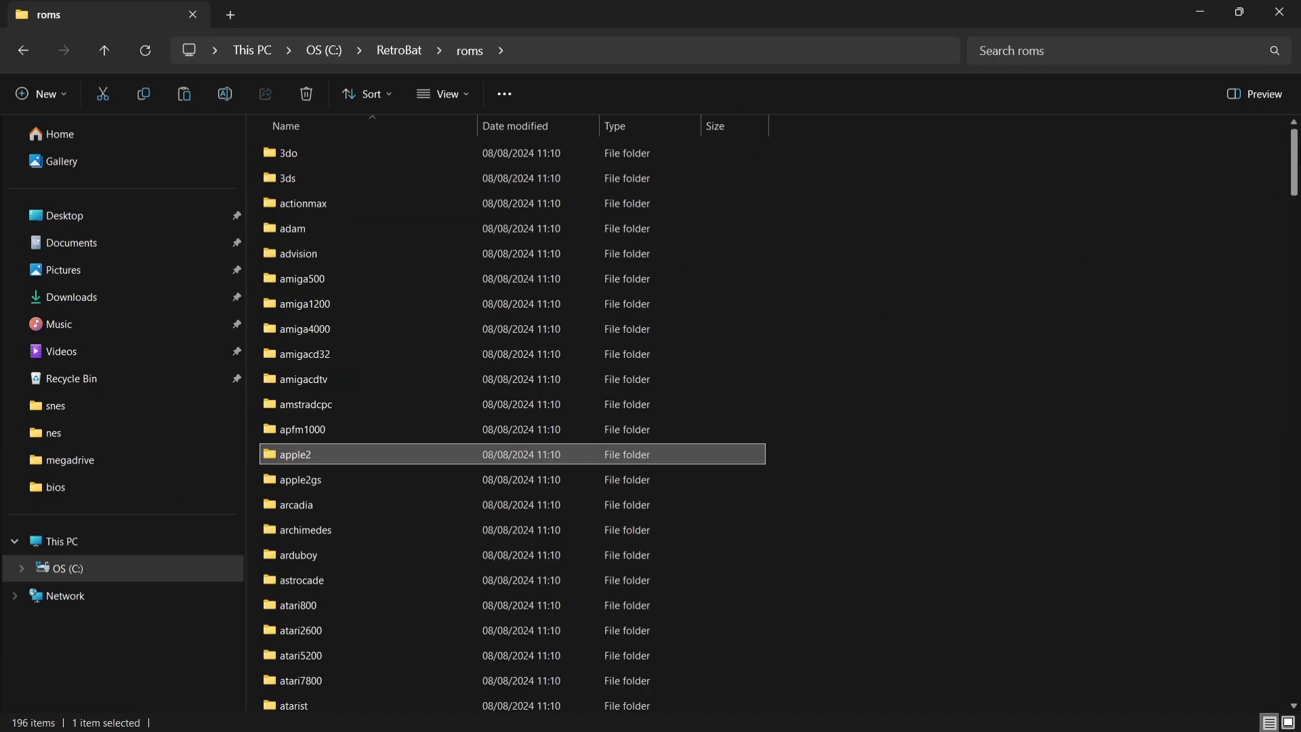
pyautogui.moveTo(1298, 180); pyautogui.dragTo(1297, 536)
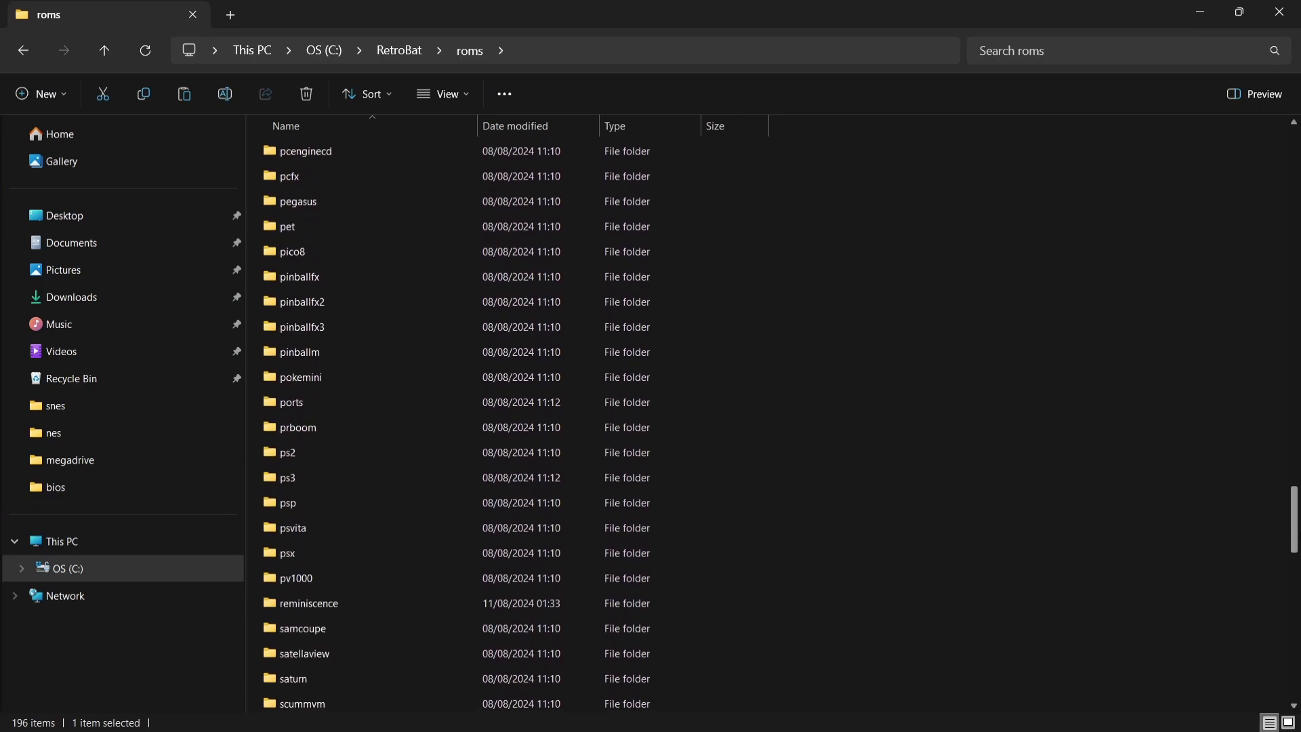
pyautogui.scroll(-5, 1294, 537)
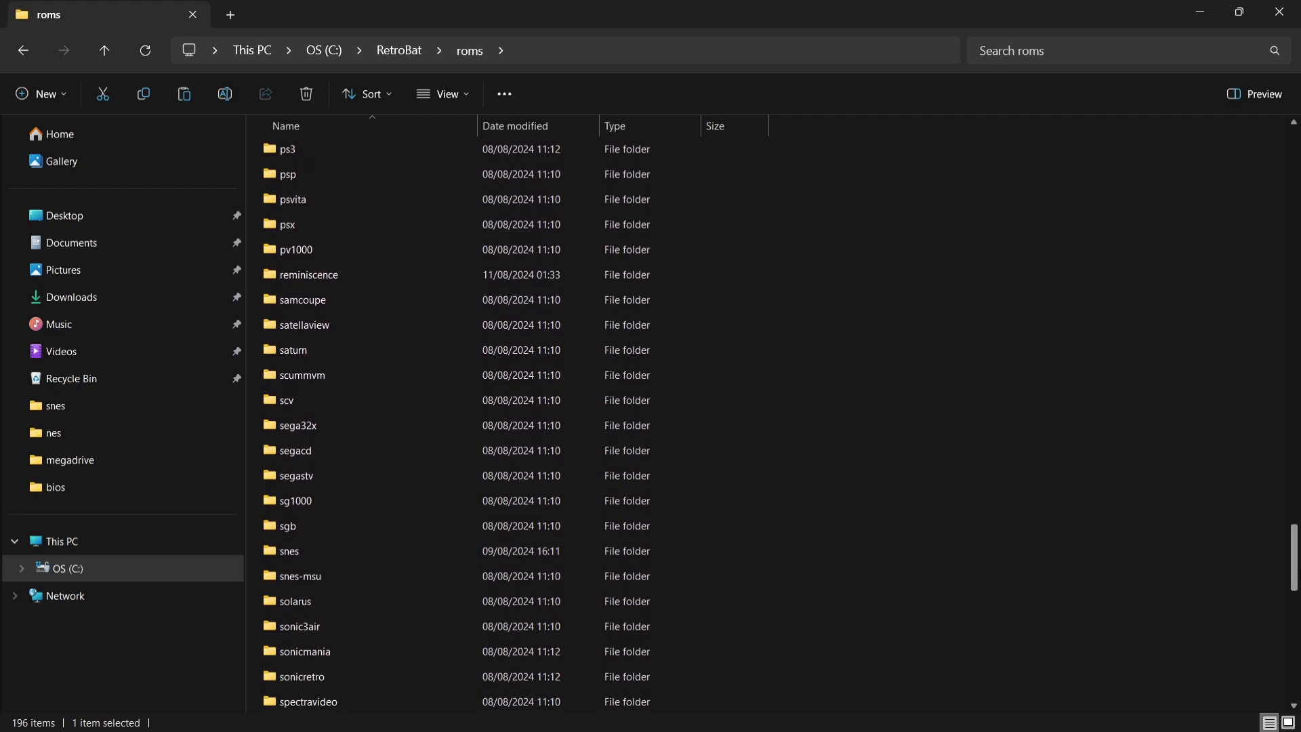
pyautogui.moveTo(1299, 541); pyautogui.dragTo(1299, 608)
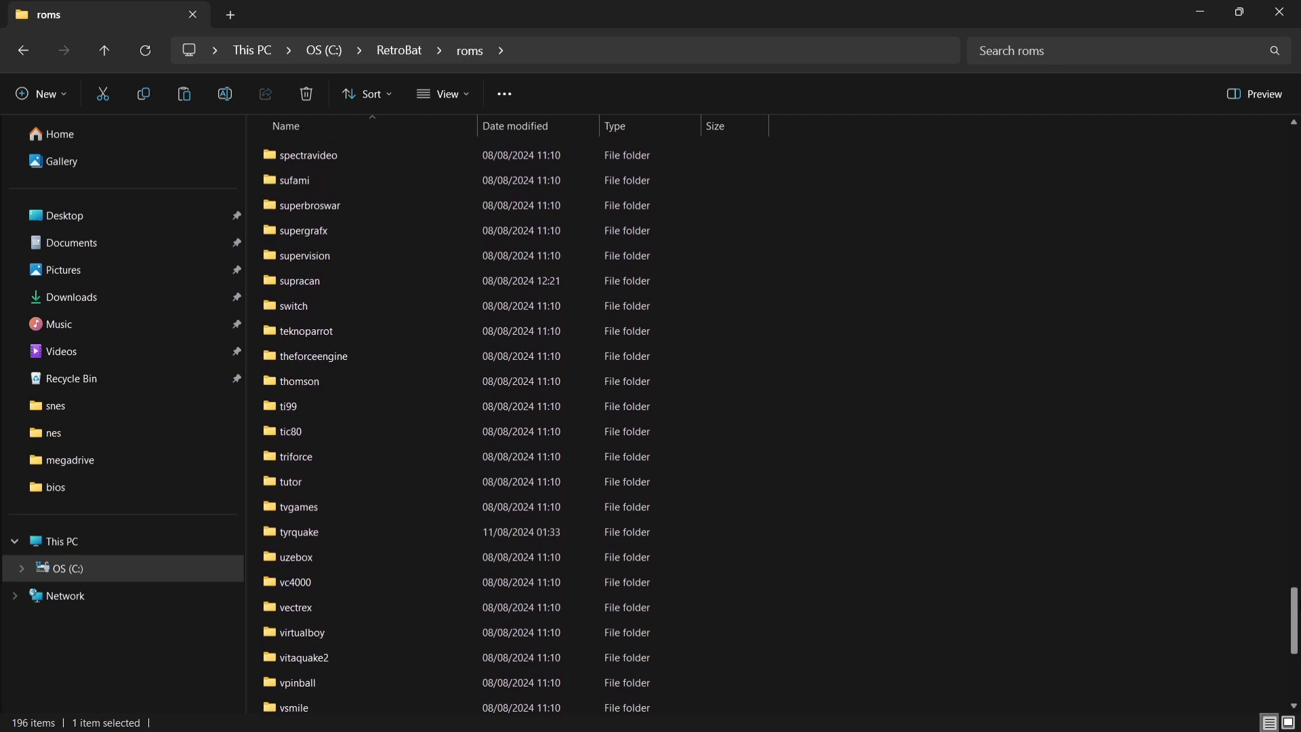
pyautogui.doubleClick(332, 530)
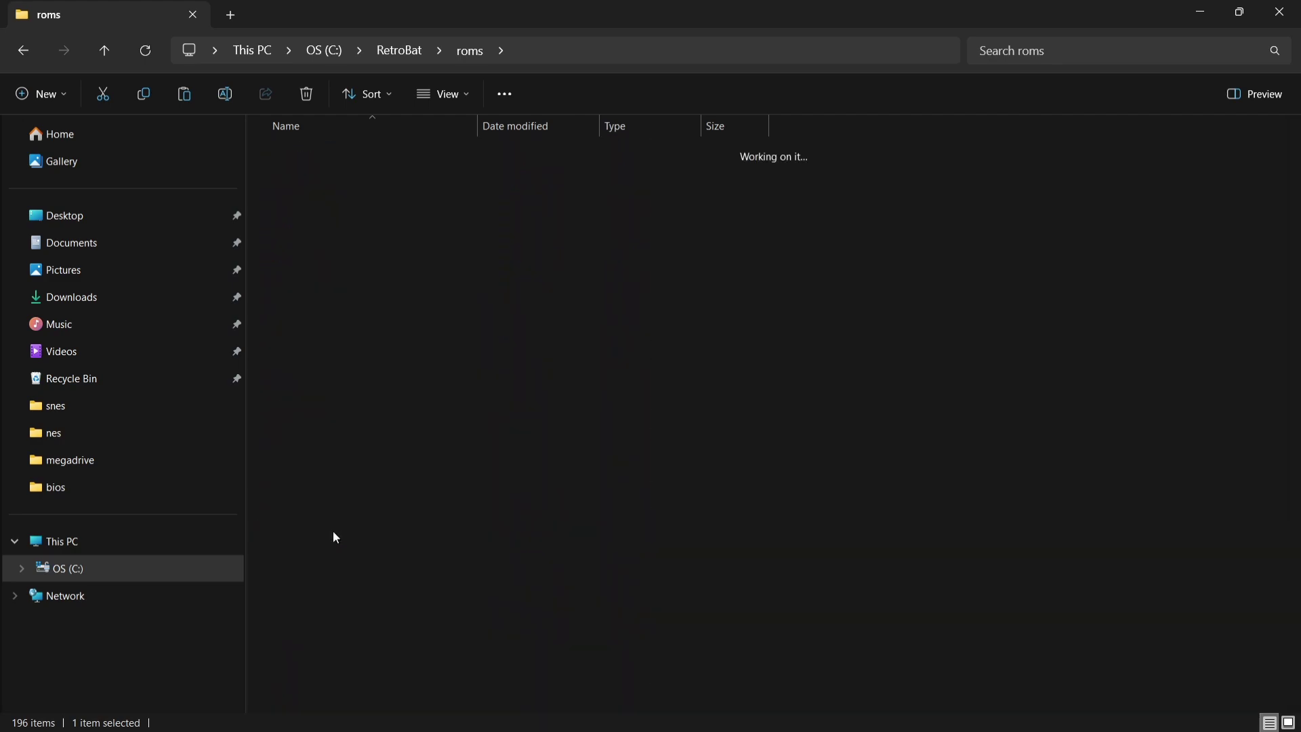
pyautogui.doubleClick(717, 7)
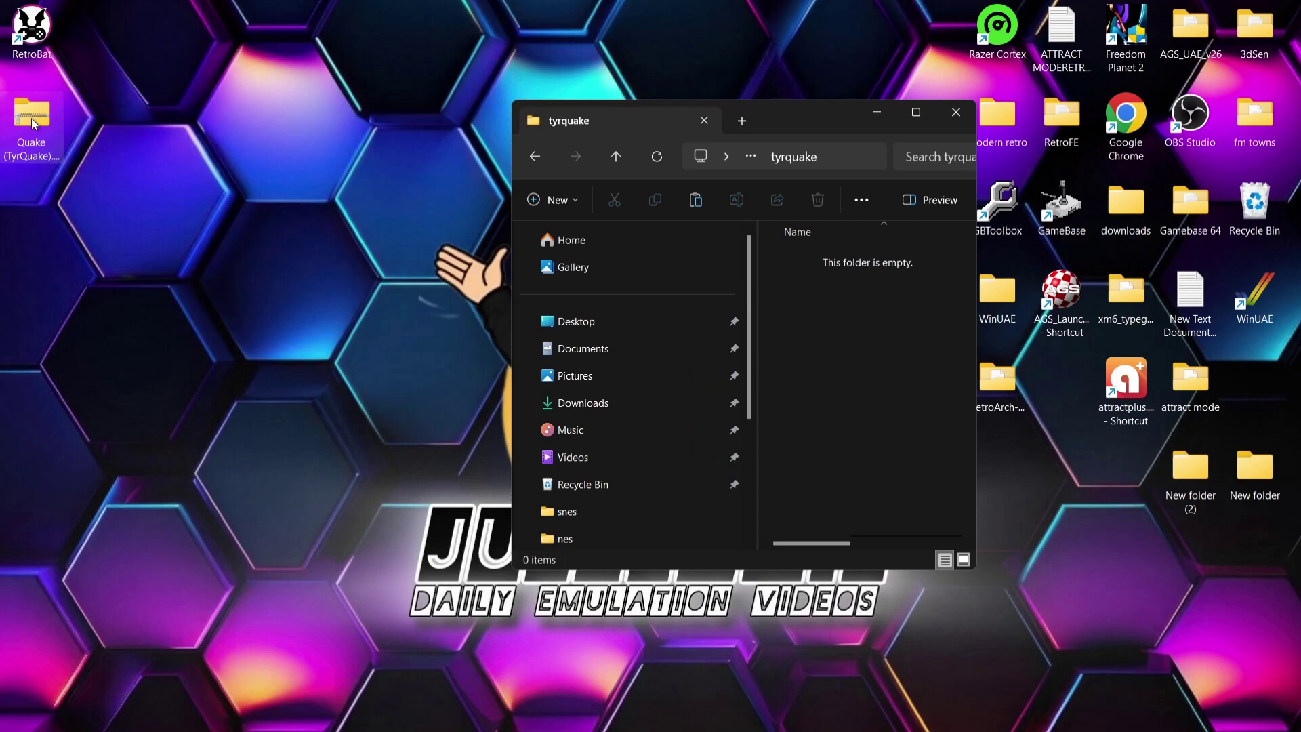
# - Copy the quake folder out of the Quake (TyrQuake) zip onto the desktop
pyautogui.doubleClick(32, 124)
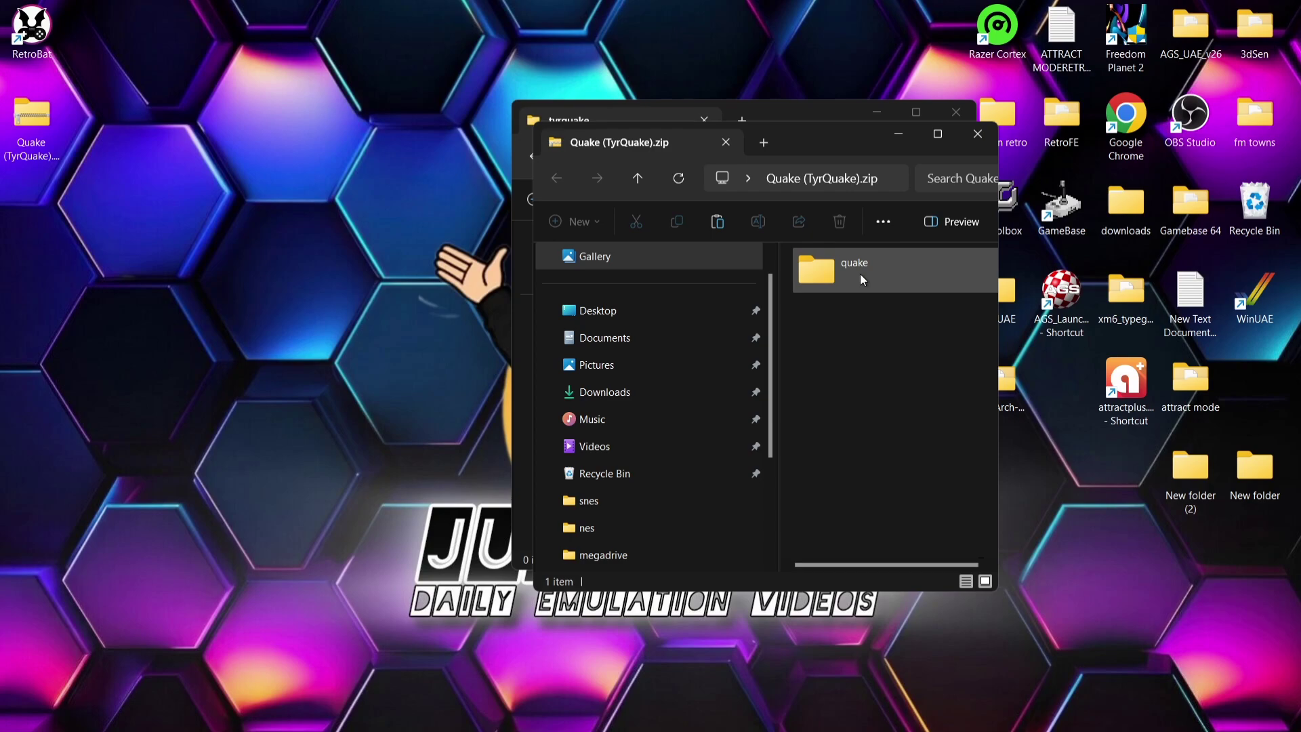
pyautogui.moveTo(861, 278); pyautogui.dragTo(302, 309)
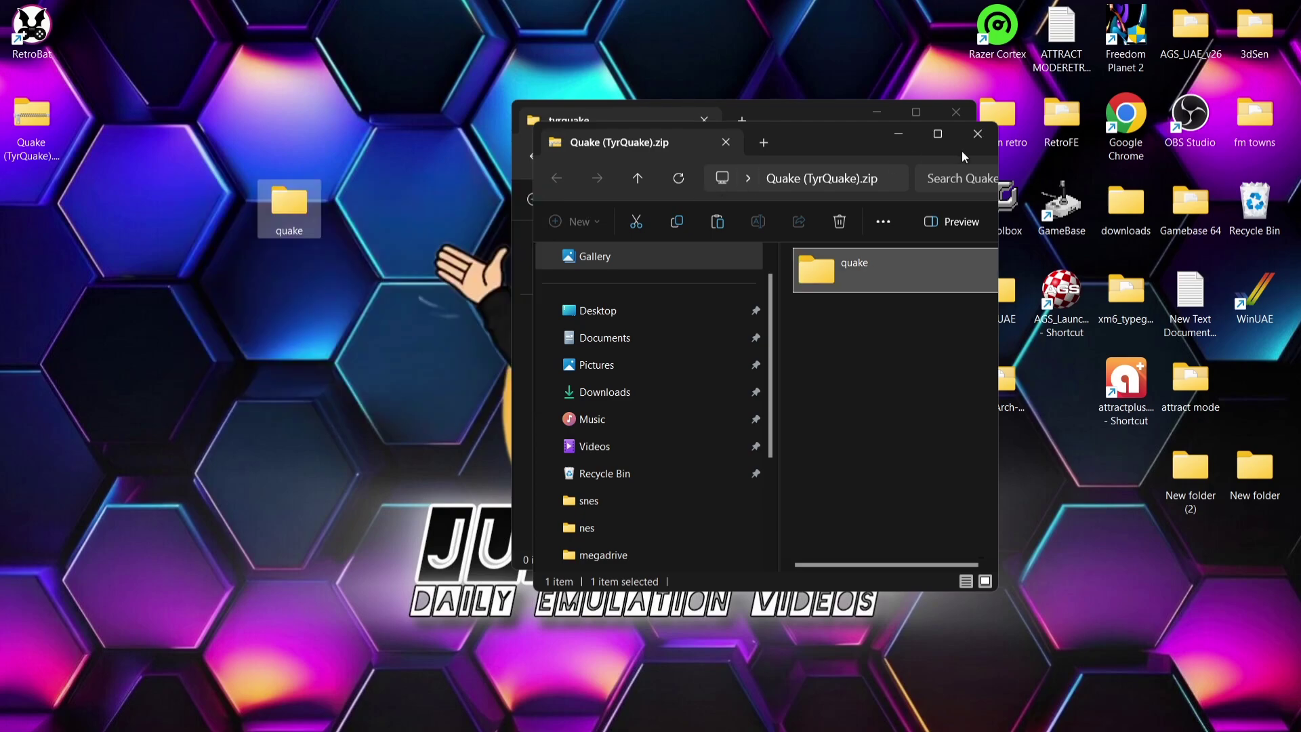
pyautogui.click(977, 135)
# - Delete the Quake zip from the desktop and open the extracted quake folder
pyautogui.click(71, 142)
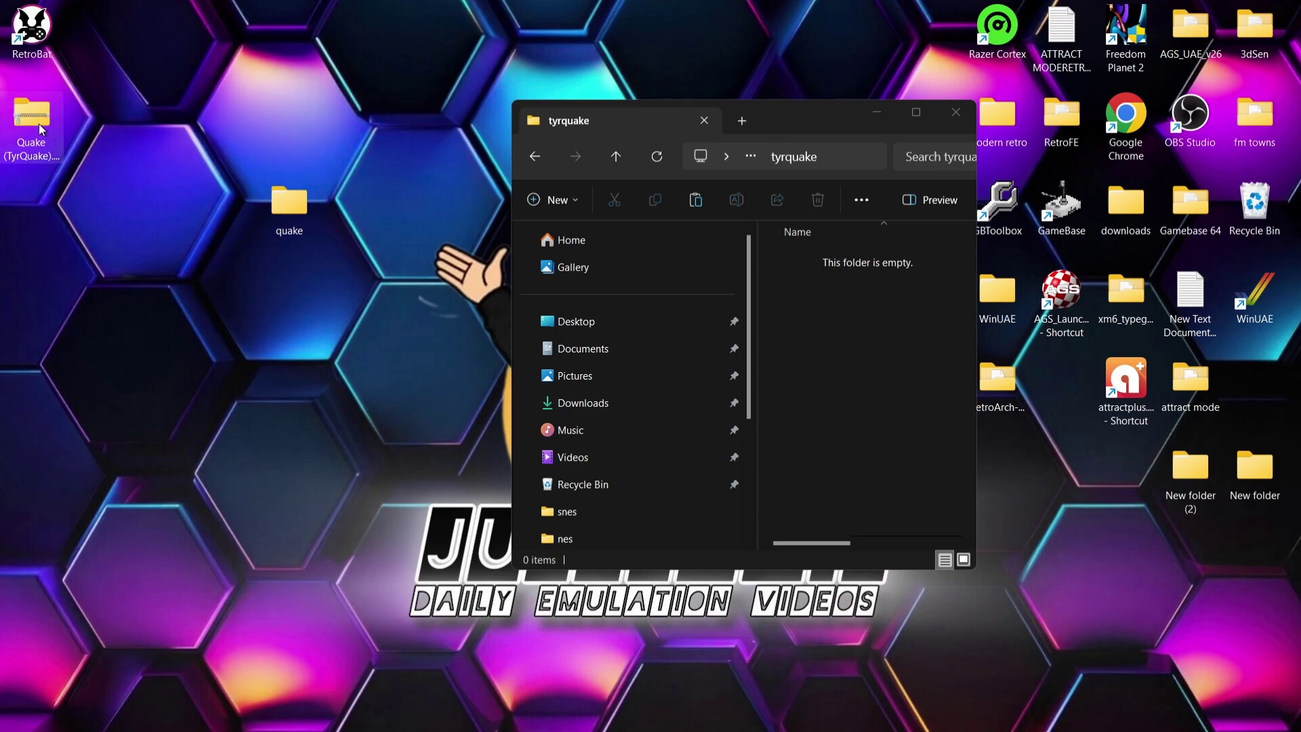
pyautogui.rightClick(40, 128)
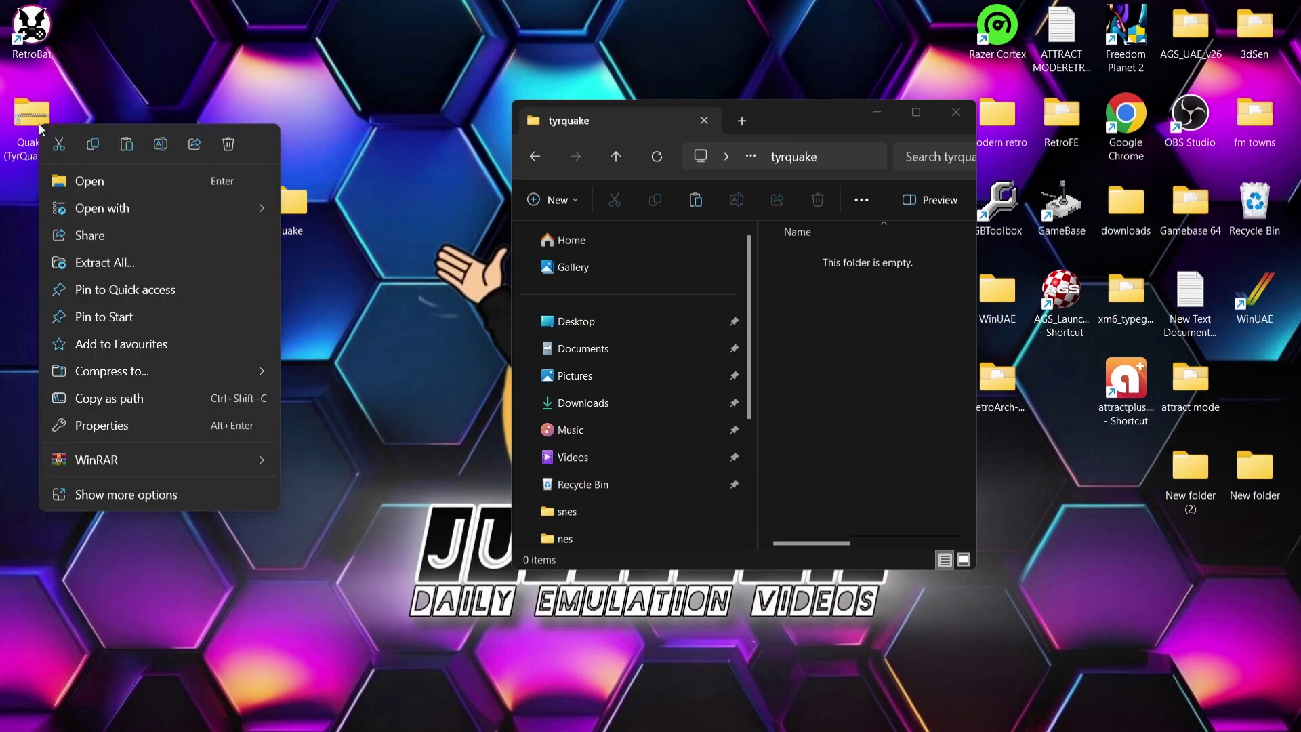
pyautogui.click(97, 106)
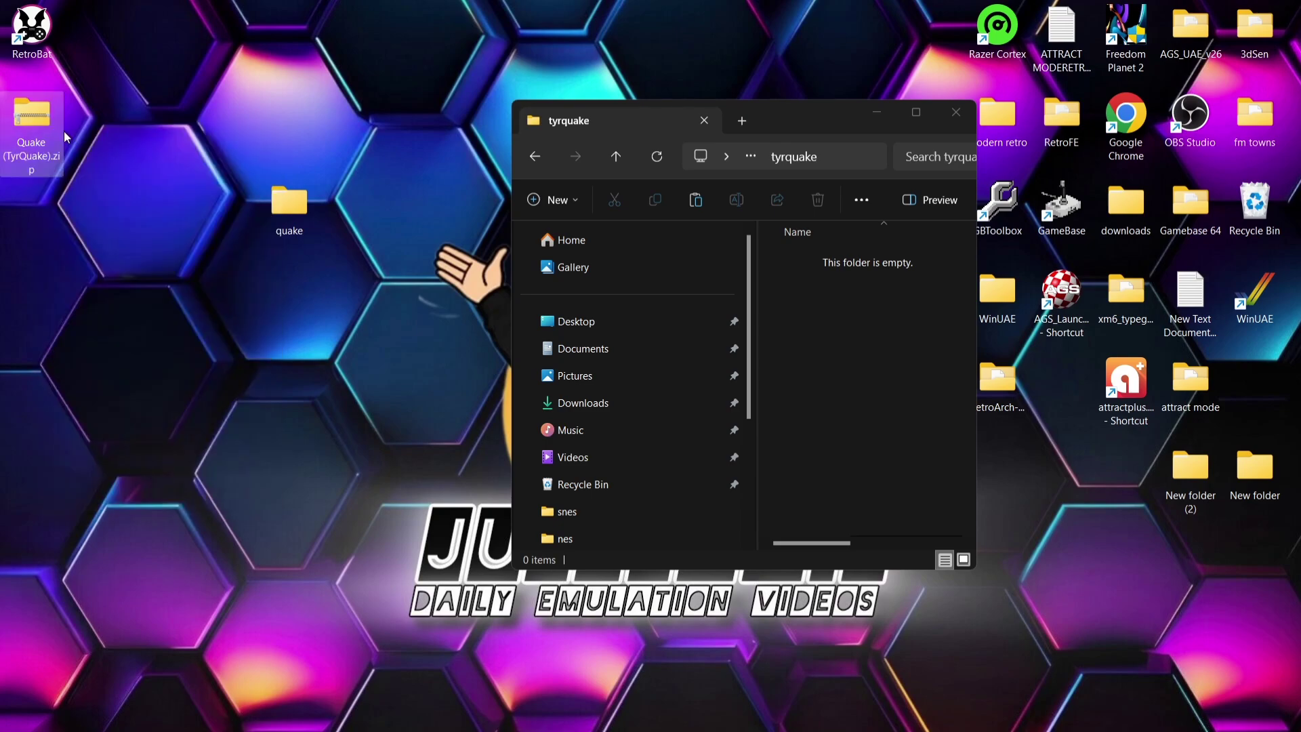
pyautogui.rightClick(34, 145)
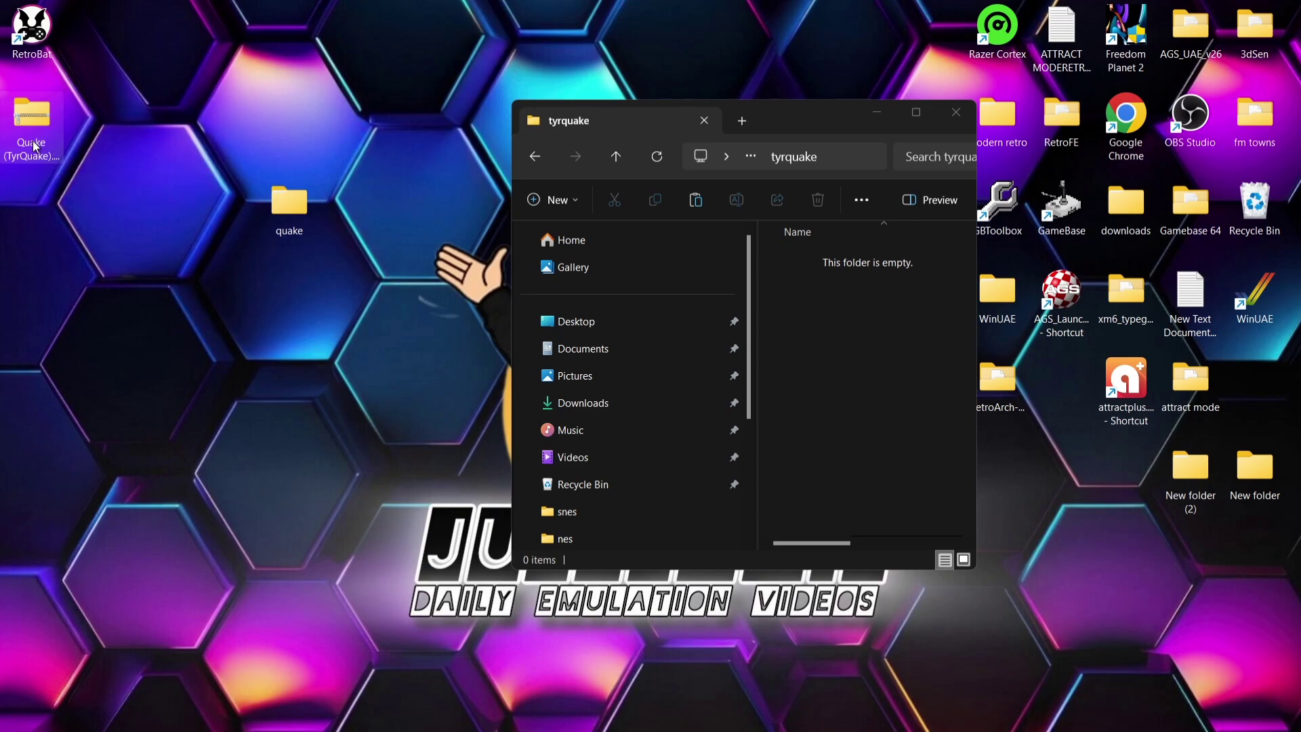
pyautogui.click(222, 161)
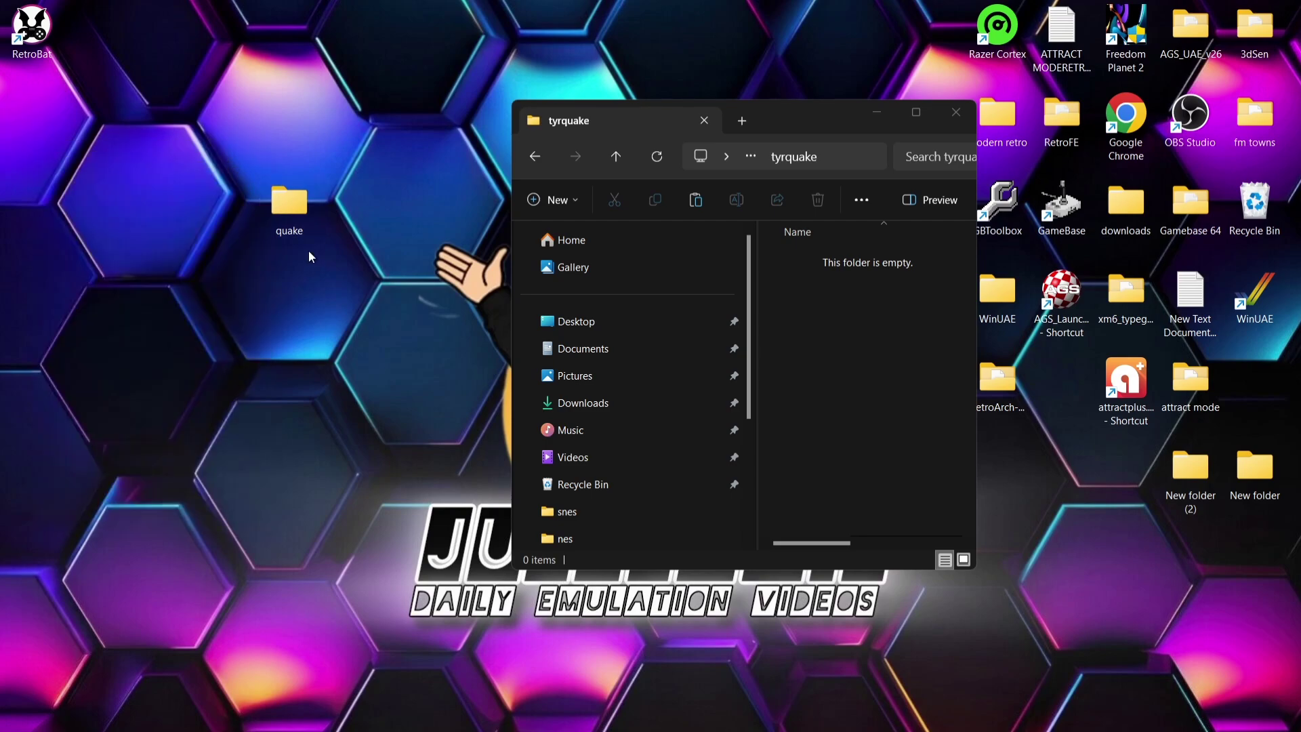
pyautogui.doubleClick(289, 203)
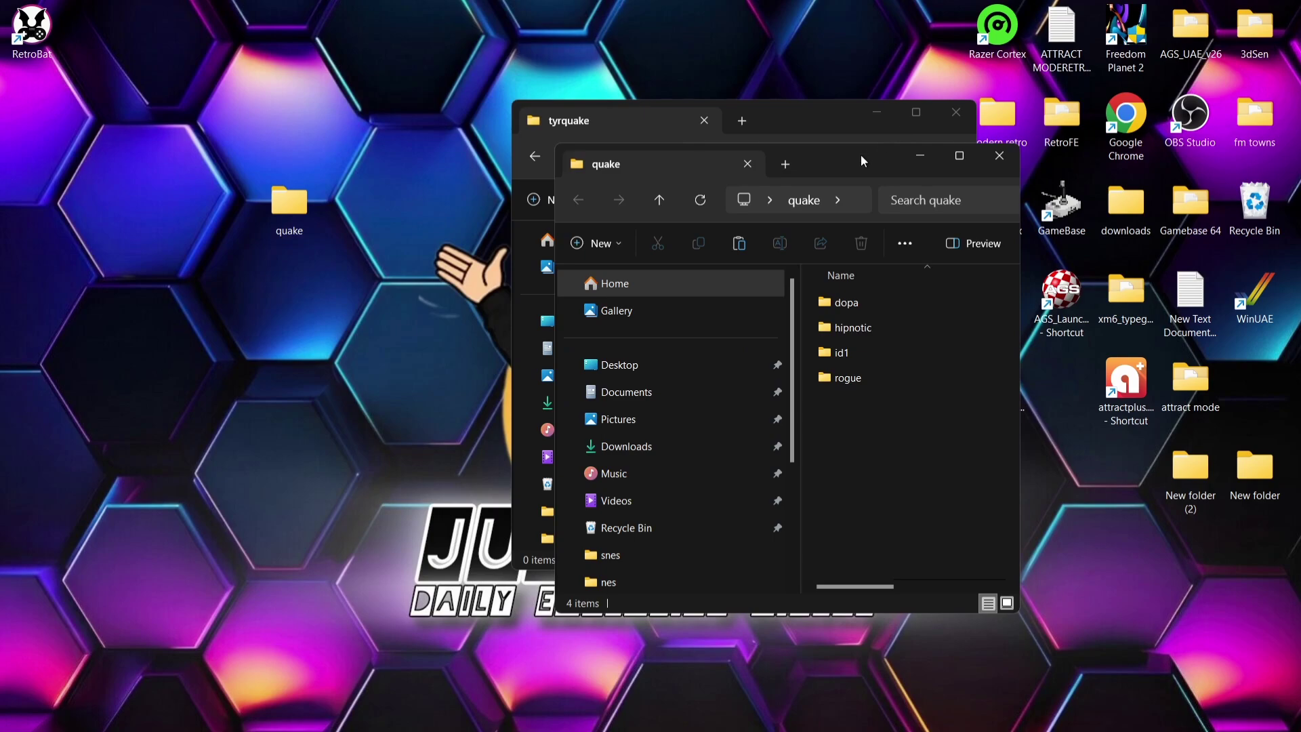
# - Move dopa, hipnotic, id1 and rogue from quake into tyrquake, then close the tyrquake window
pyautogui.moveTo(590, 127); pyautogui.dragTo(360, 117)
pyautogui.moveTo(402, 366); pyautogui.dragTo(813, 299)
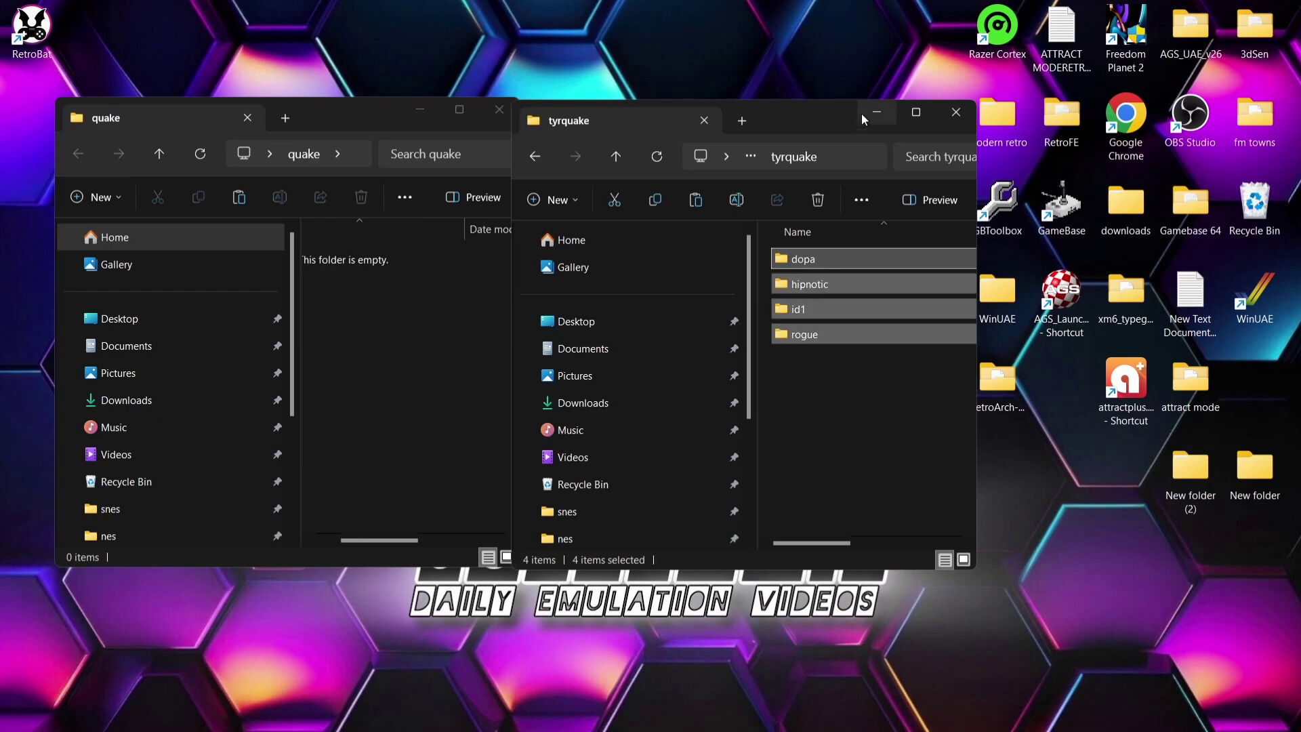
pyautogui.click(952, 112)
# - Close the quake window and delete the emptied quake folder from the desktop
pyautogui.click(499, 109)
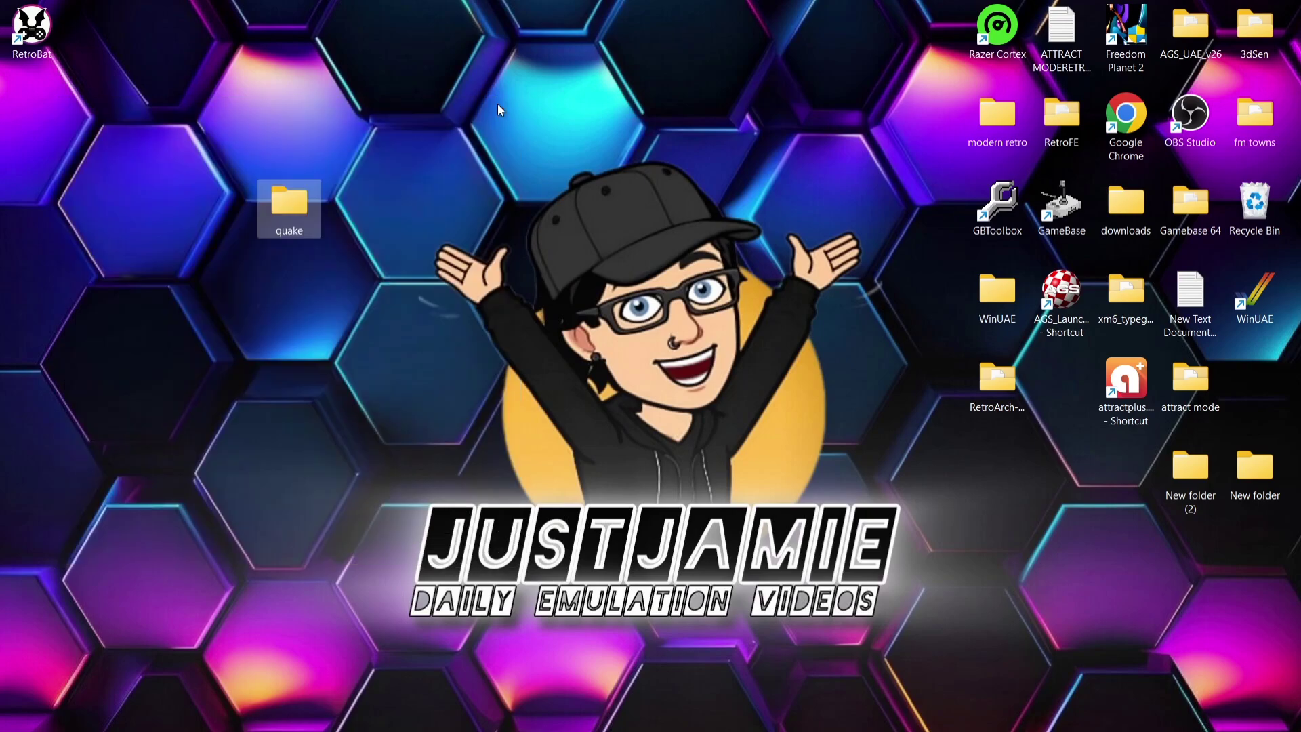
pyautogui.rightClick(271, 207)
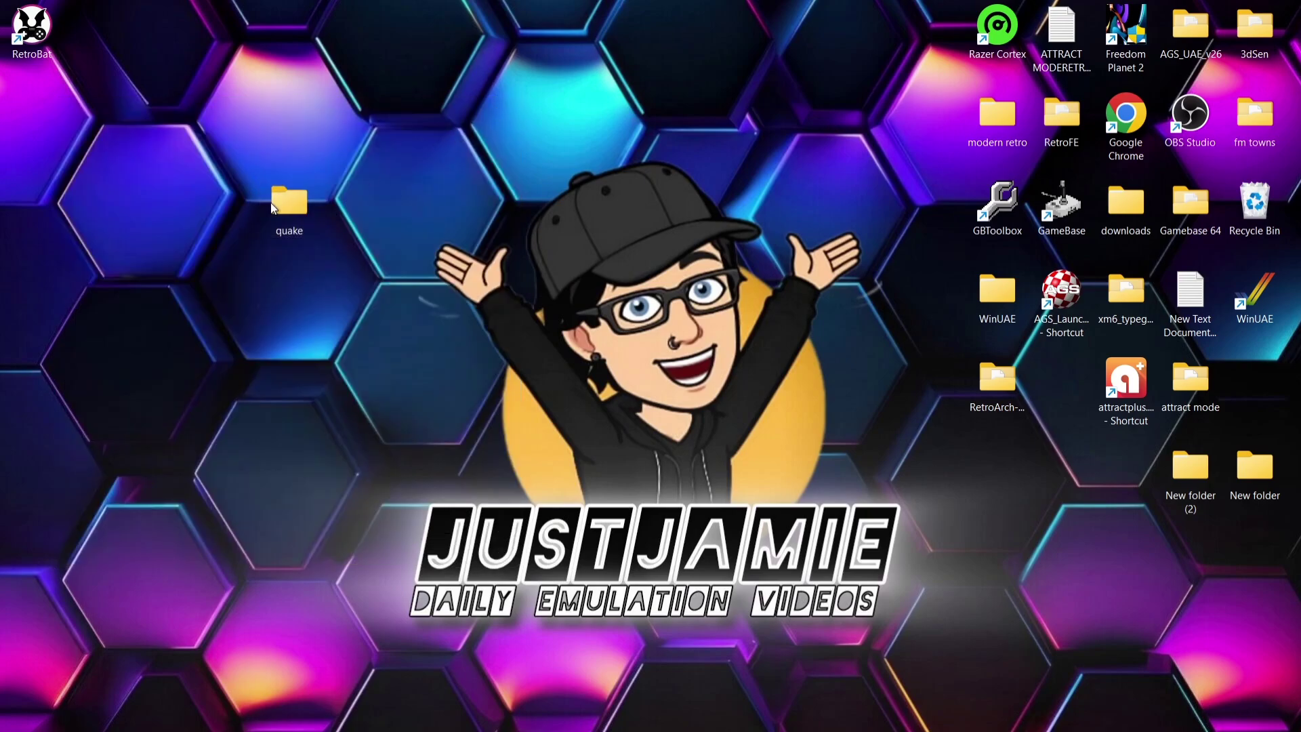
pyautogui.click(431, 222)
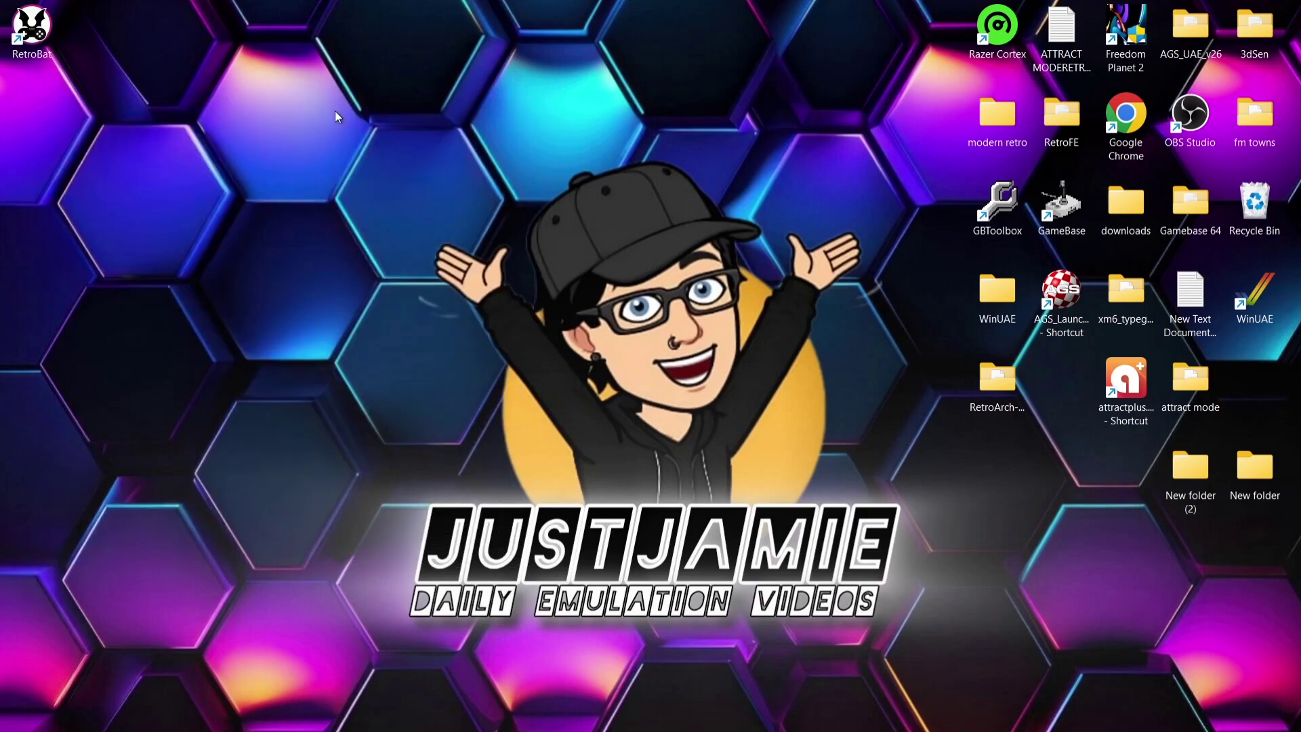
# - Launch RetroBat and bring the Ports system to the centre of the carousel
pyautogui.doubleClick(23, 41)
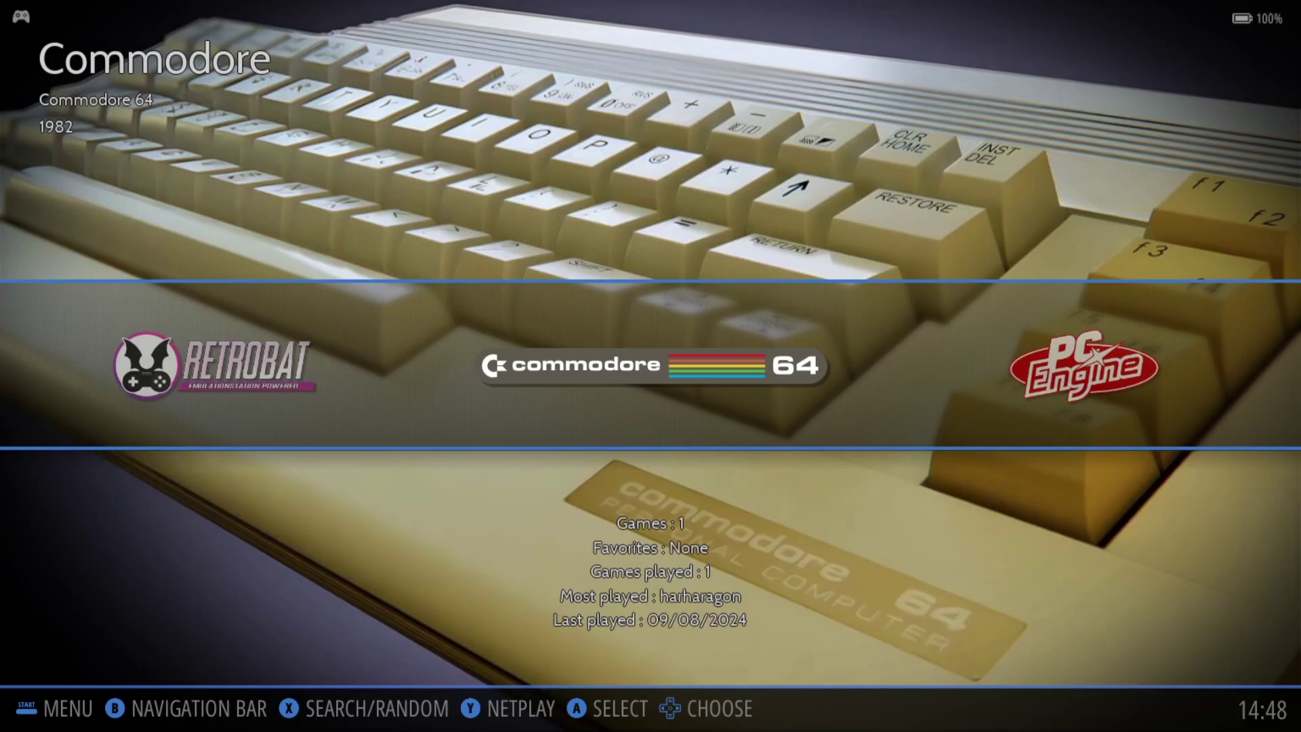
pyautogui.press('Left')
pyautogui.press('Left')
pyautogui.press('Left')
pyautogui.press('Left')
pyautogui.press('Left')
pyautogui.press('Left')
pyautogui.press('Left')
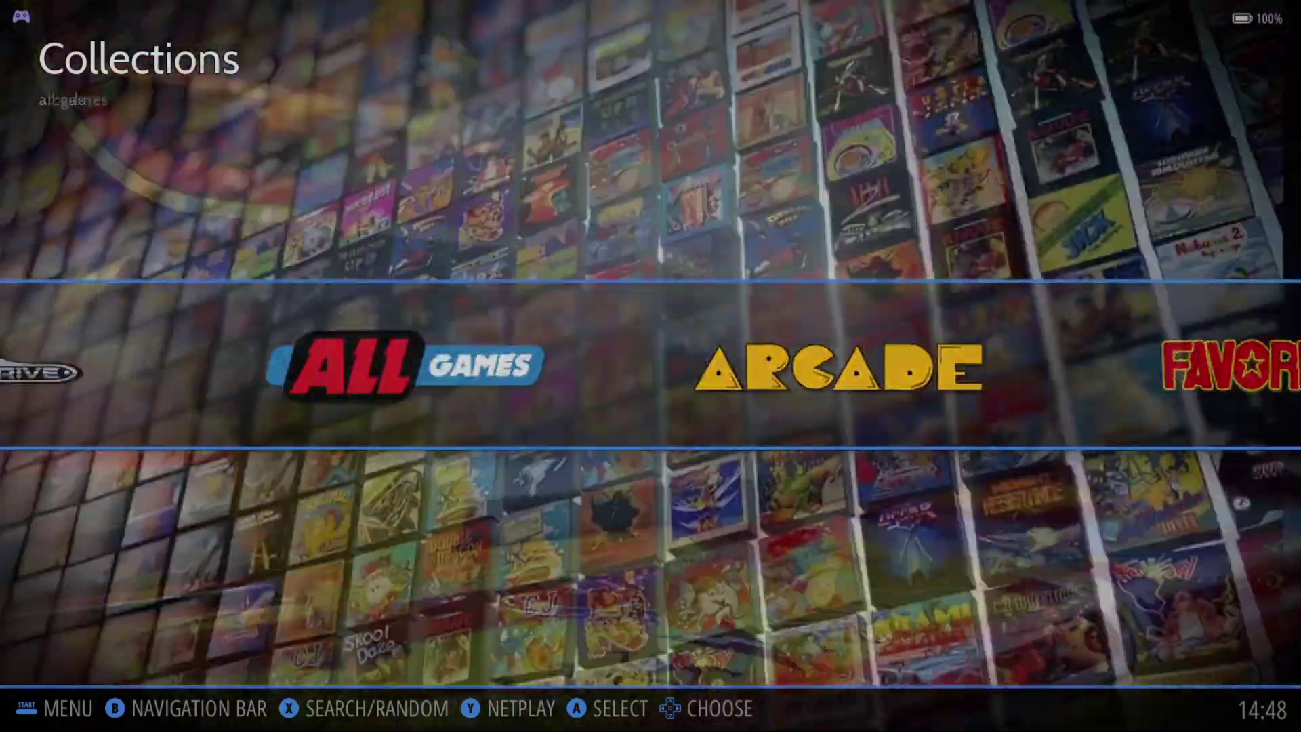
pyautogui.press('Left')
pyautogui.press('Left')
pyautogui.press('Left')
pyautogui.press('Left')
pyautogui.press('Left')
pyautogui.press('Left')
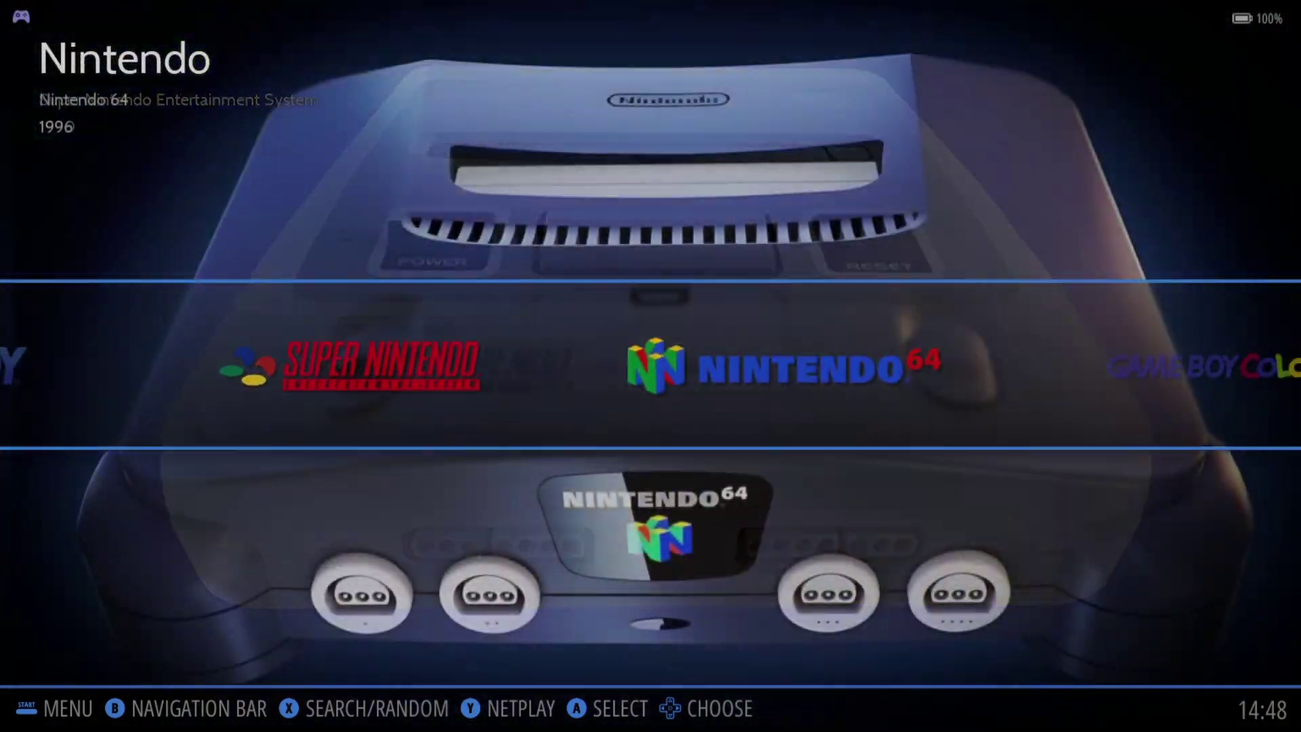
pyautogui.press('Right')
pyautogui.press('Right')
pyautogui.press('Right')
# - Browse the Ports game list to check the pak0 and pak1 entries, then return to the carousel
pyautogui.press('Return')
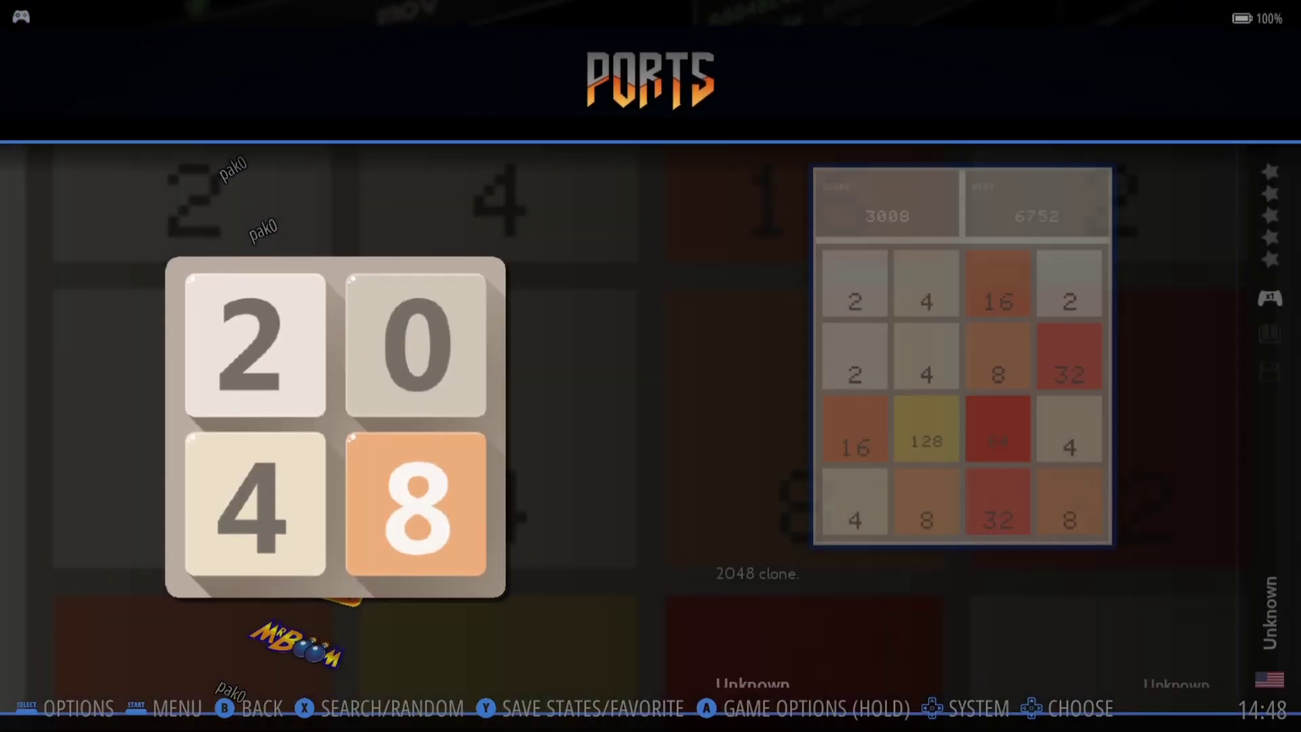
pyautogui.press('Up')
pyautogui.press('Up')
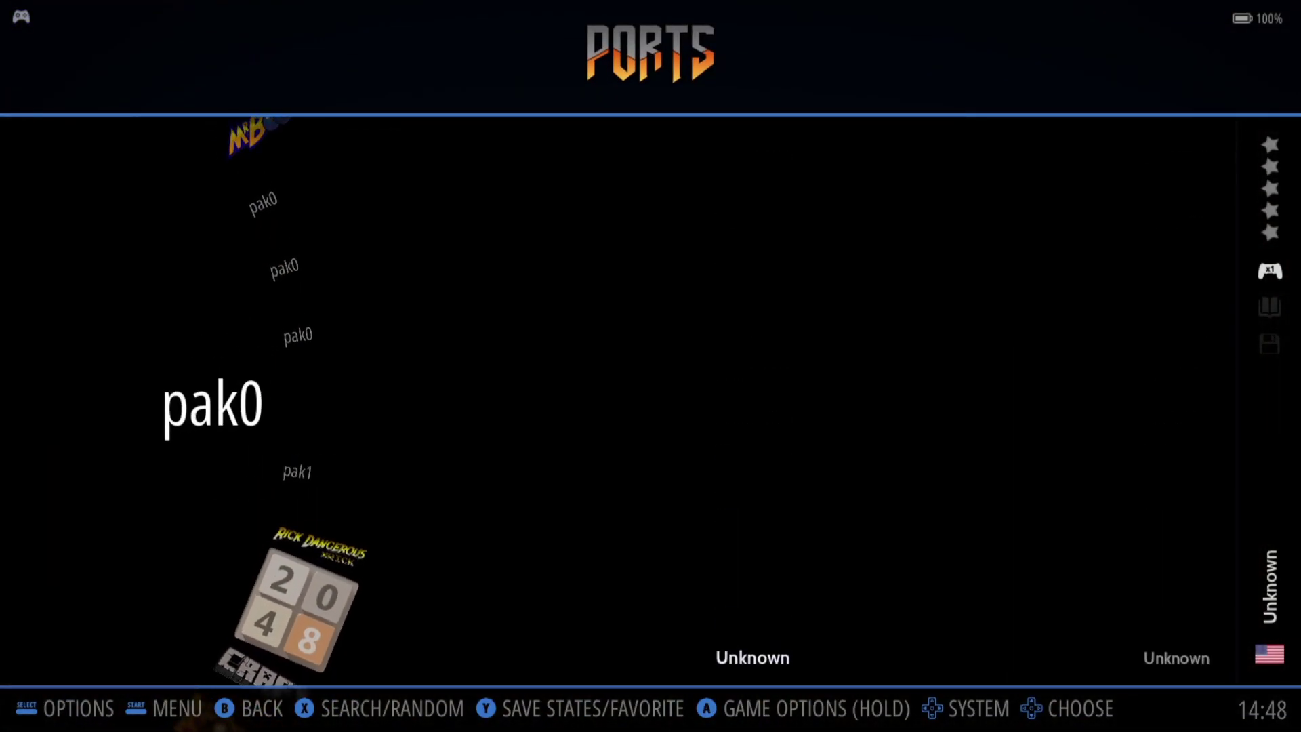
pyautogui.press('Up')
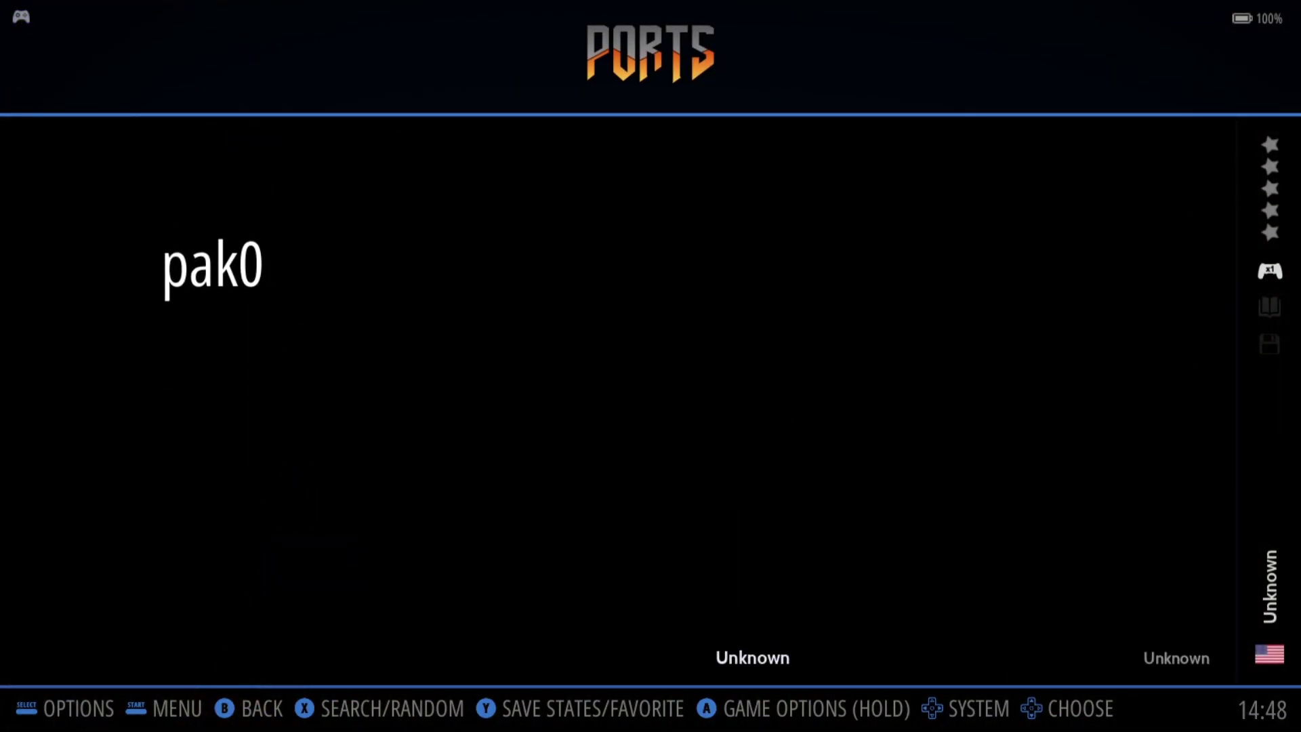
pyautogui.press('Down')
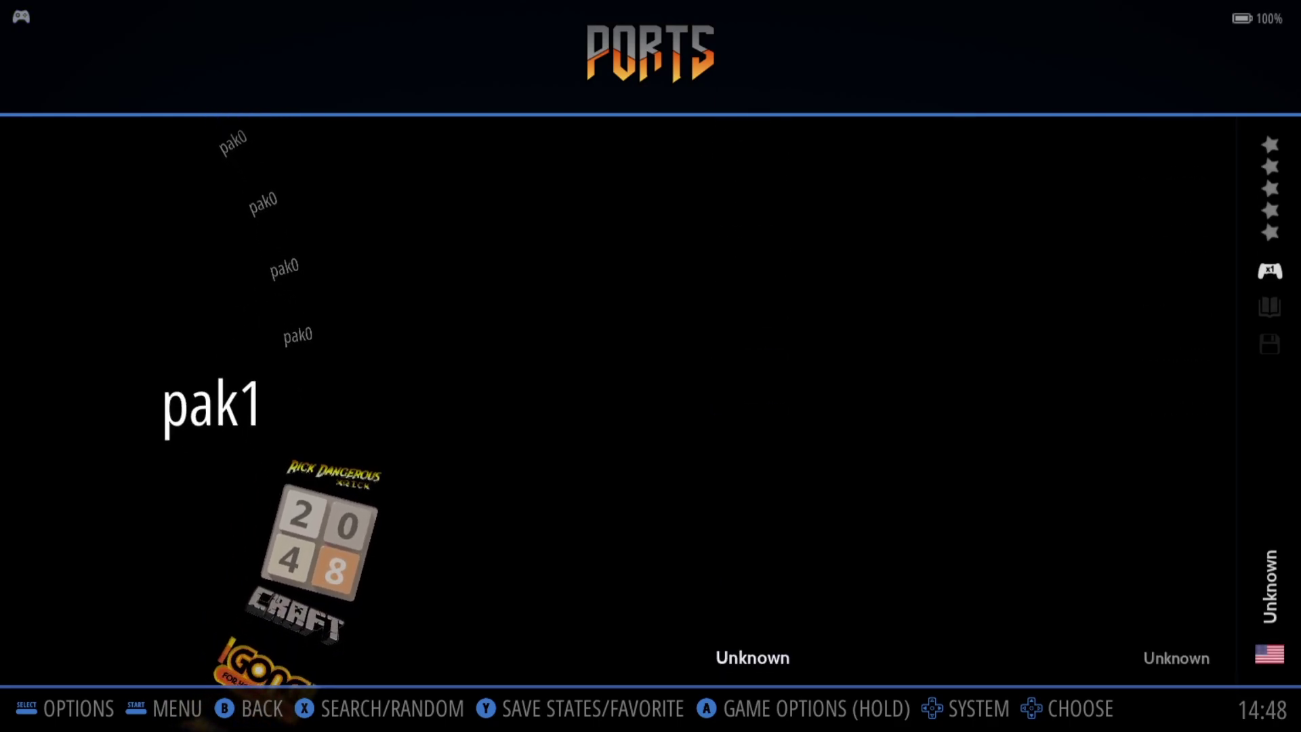
pyautogui.press('BackSpace')
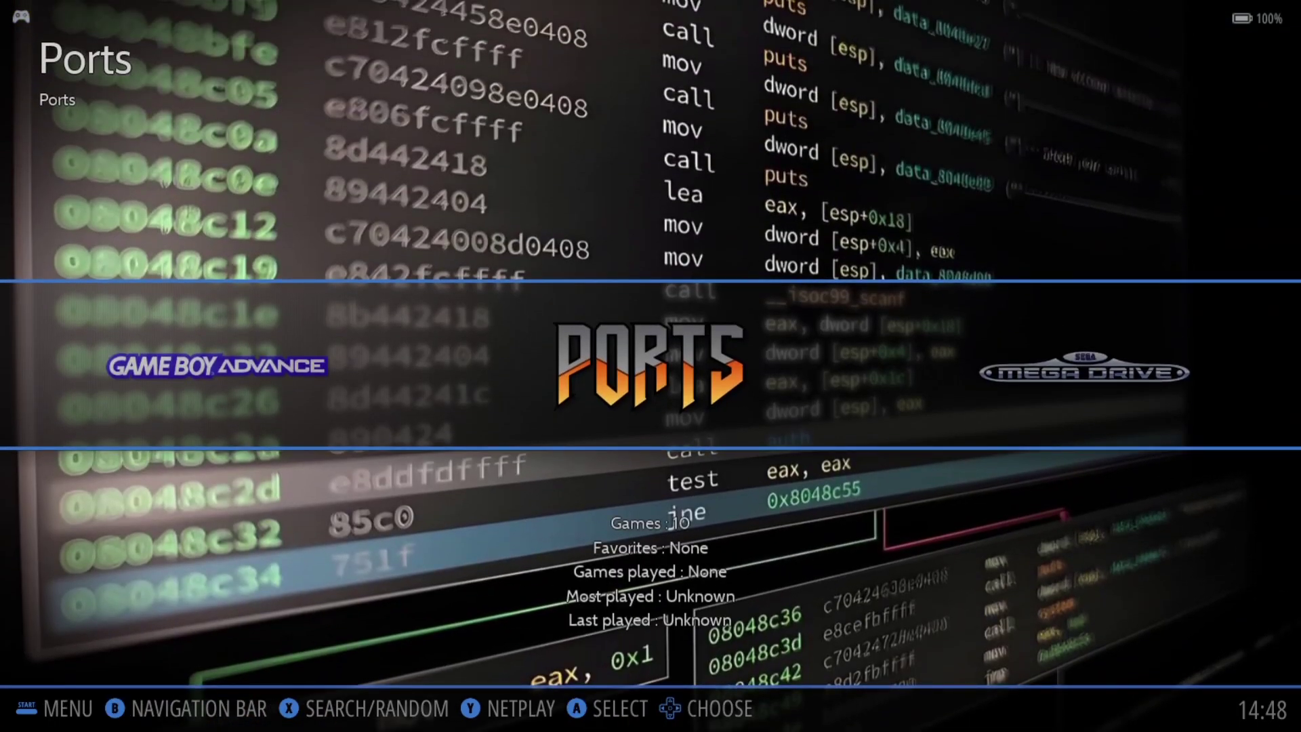
# - Uncheck PORTS under Game Collection Settings > Systems Displayed and close the list
pyautogui.press('Escape')
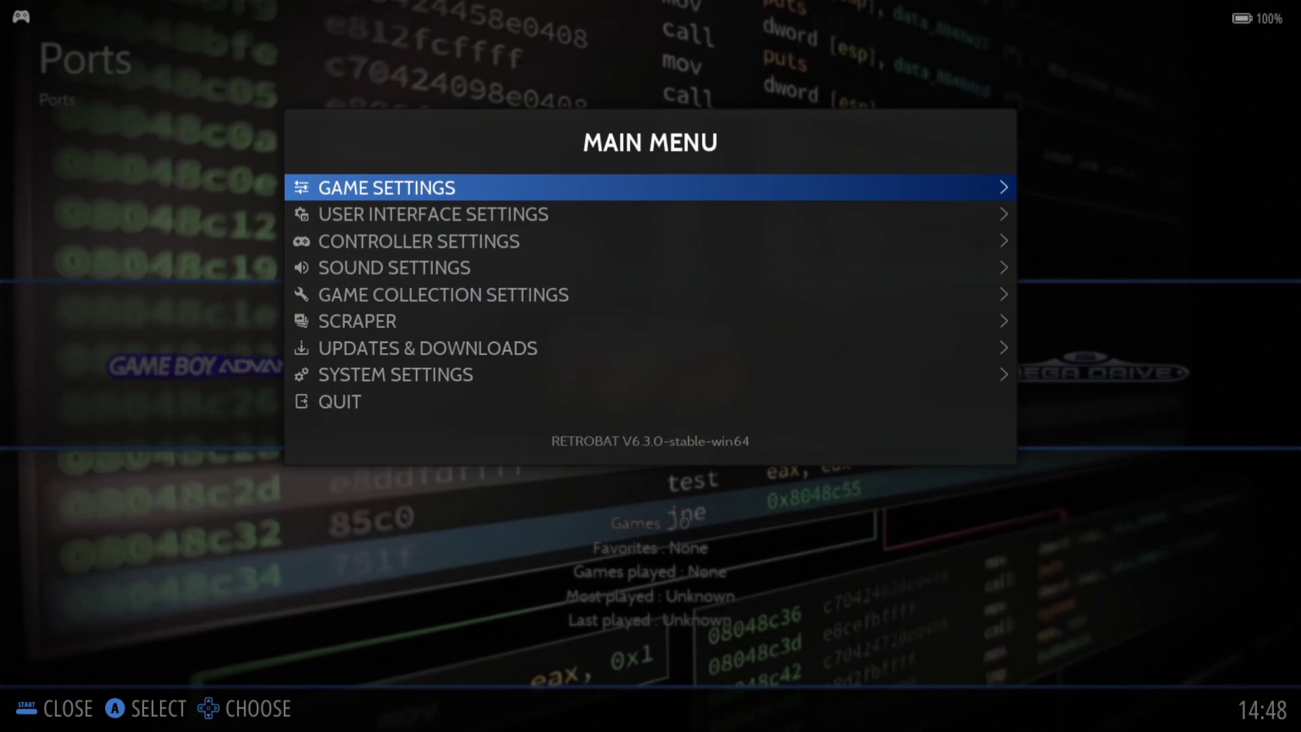
pyautogui.press('Down')
pyautogui.press('Down')
pyautogui.press('Down')
pyautogui.press('Down')
pyautogui.press('Return')
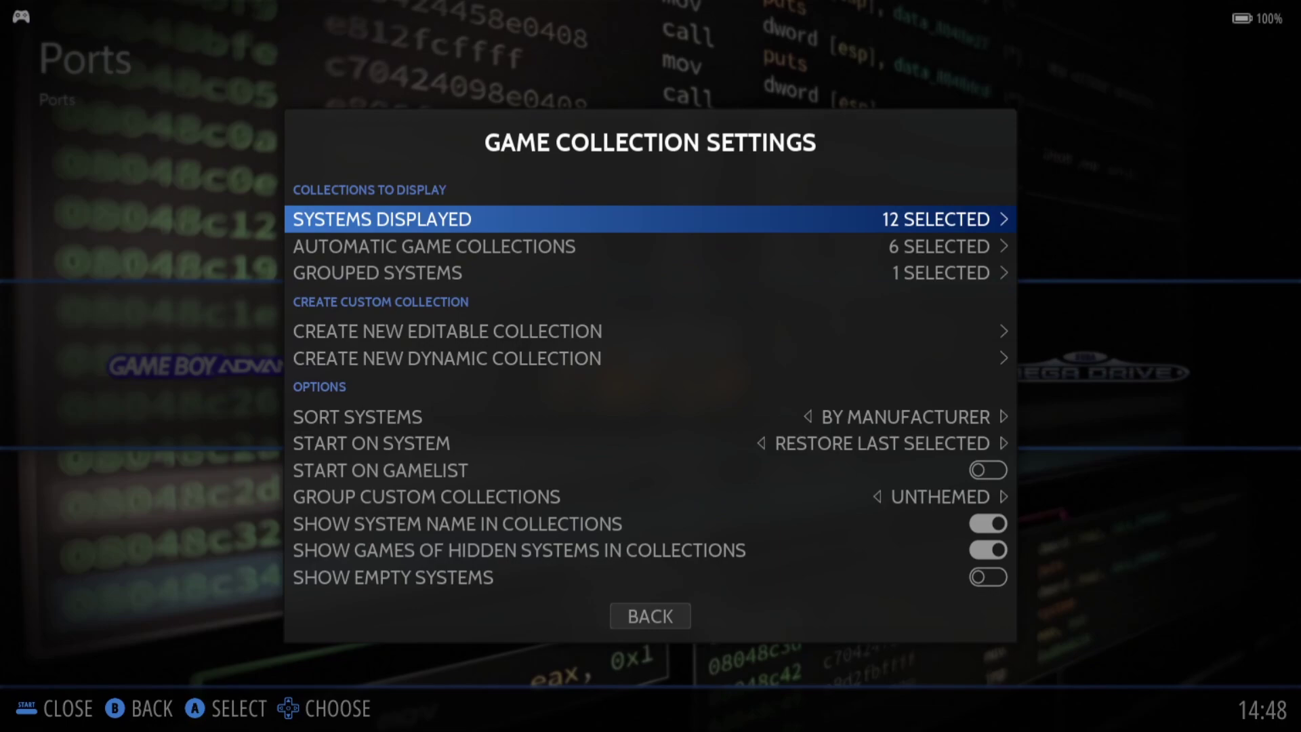
pyautogui.press('Return')
pyautogui.press('Down')
pyautogui.press('Down')
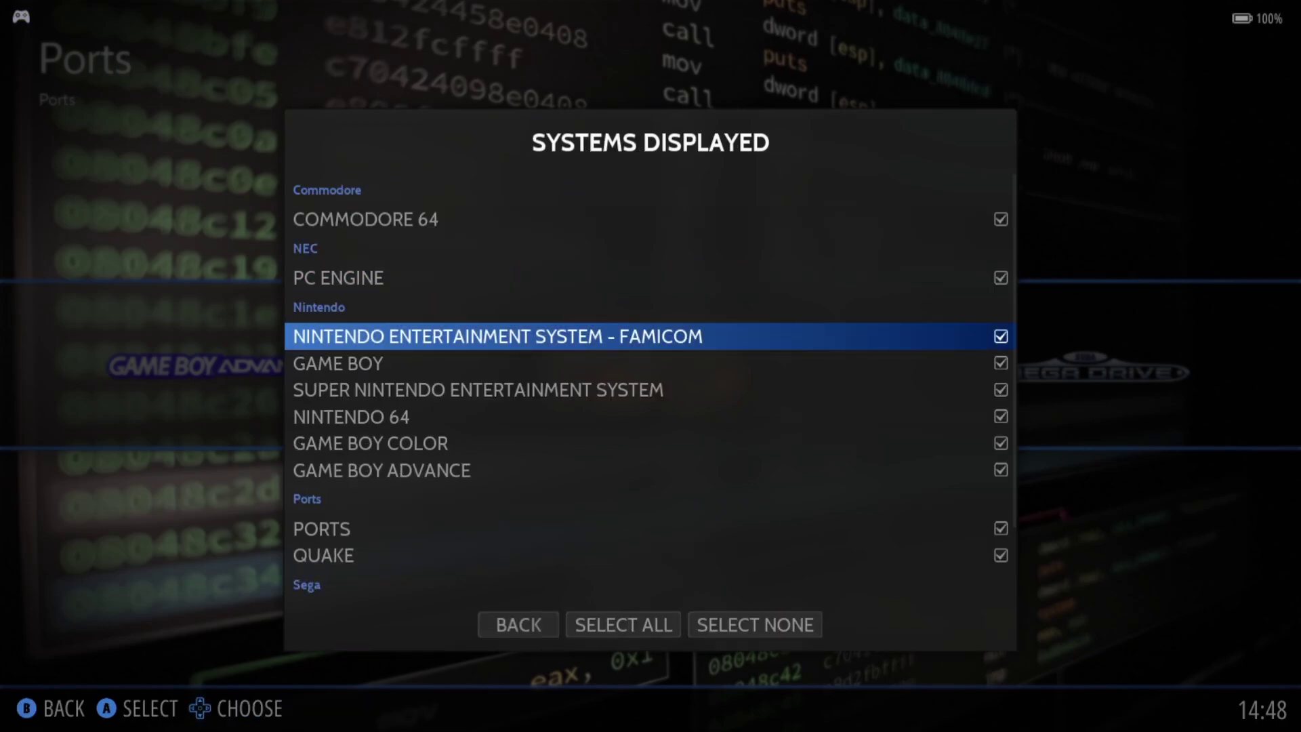
pyautogui.press('Down')
pyautogui.press('Down')
pyautogui.press('Down')
pyautogui.press('Down')
pyautogui.press('Down')
pyautogui.press('Down')
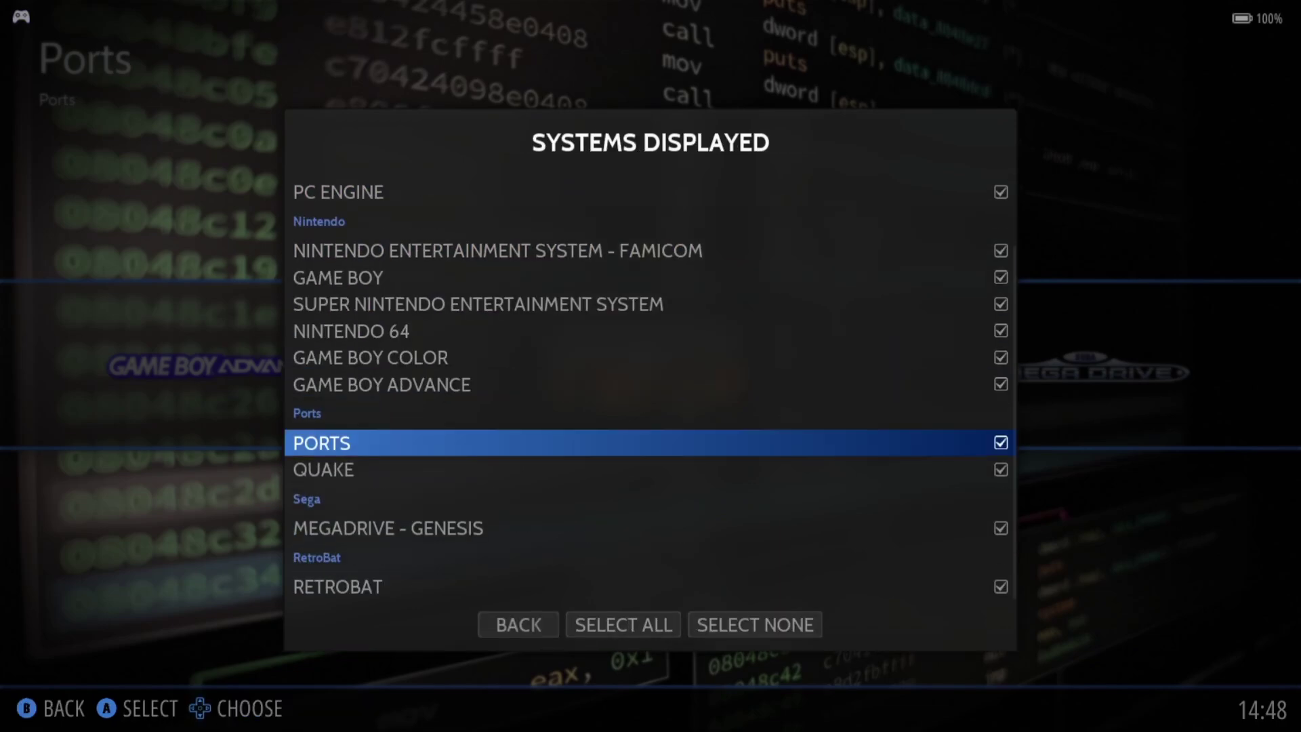
pyautogui.press('Return')
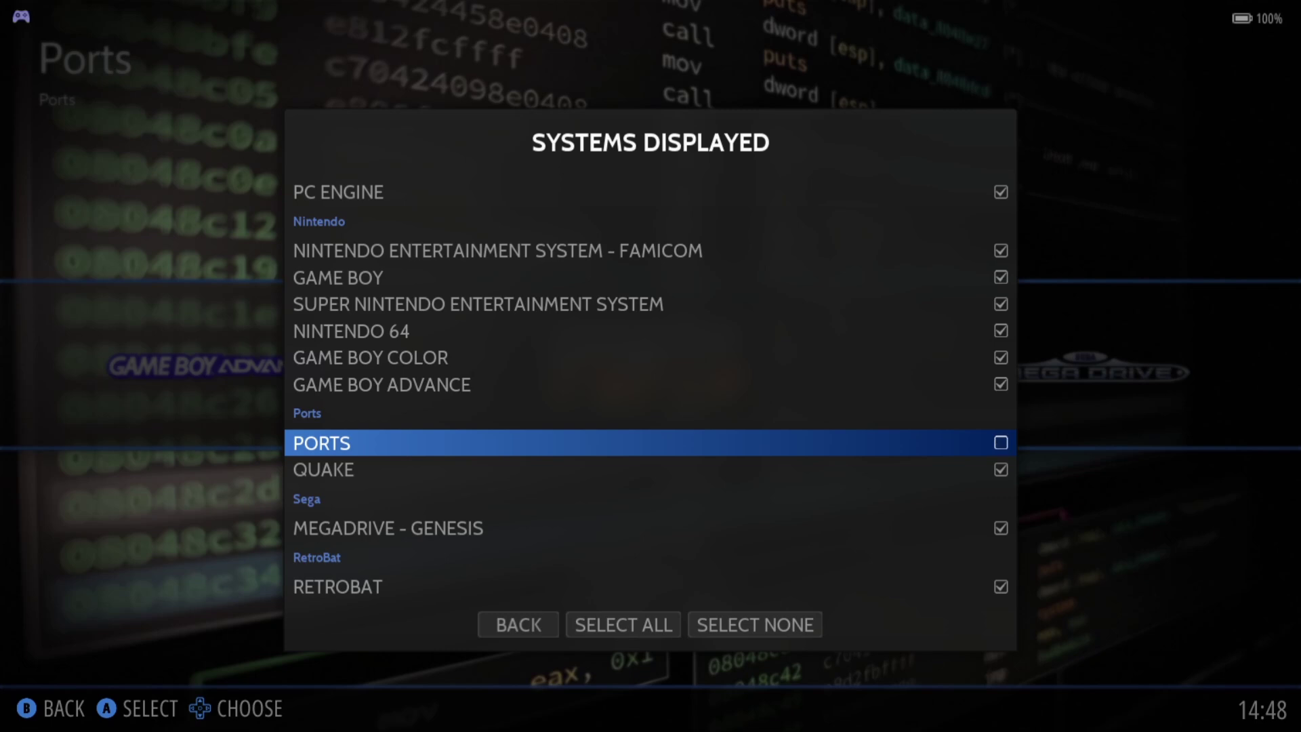
pyautogui.press('Escape')
pyautogui.press('Escape')
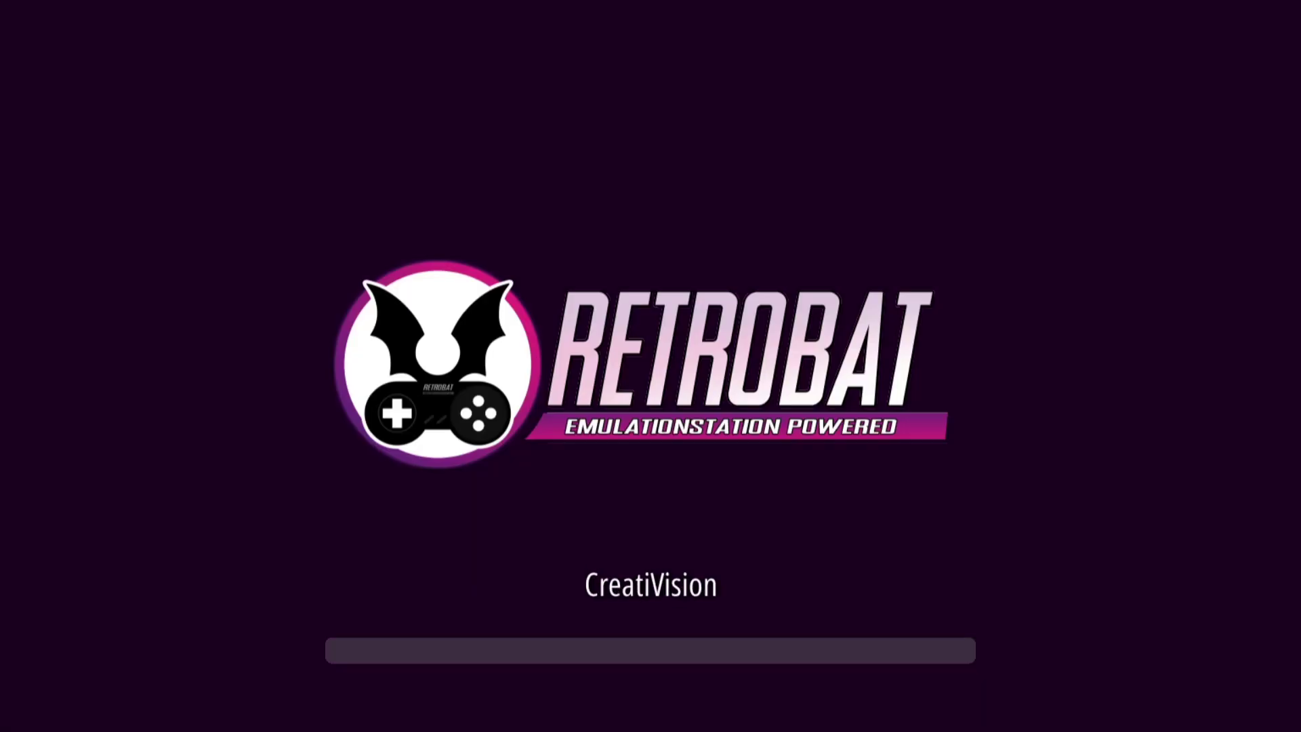
# - Let the systems reload, centre the Quake system showing 5 games, and open its game list
pyautogui.press('Right')
pyautogui.press('Right')
pyautogui.press('Right')
pyautogui.press('Right')
pyautogui.press('Right')
pyautogui.press('Right')
pyautogui.press('Right')
pyautogui.press('Right')
pyautogui.press('Right')
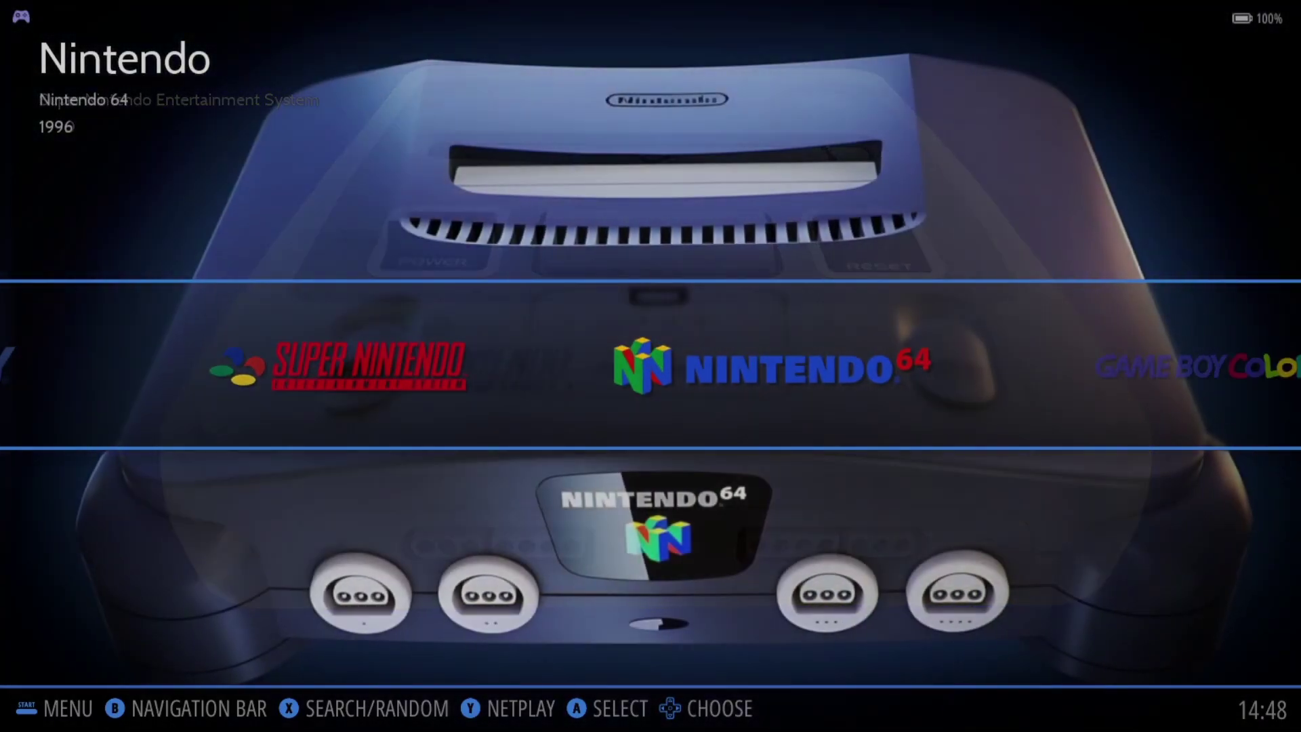
pyautogui.press('Left')
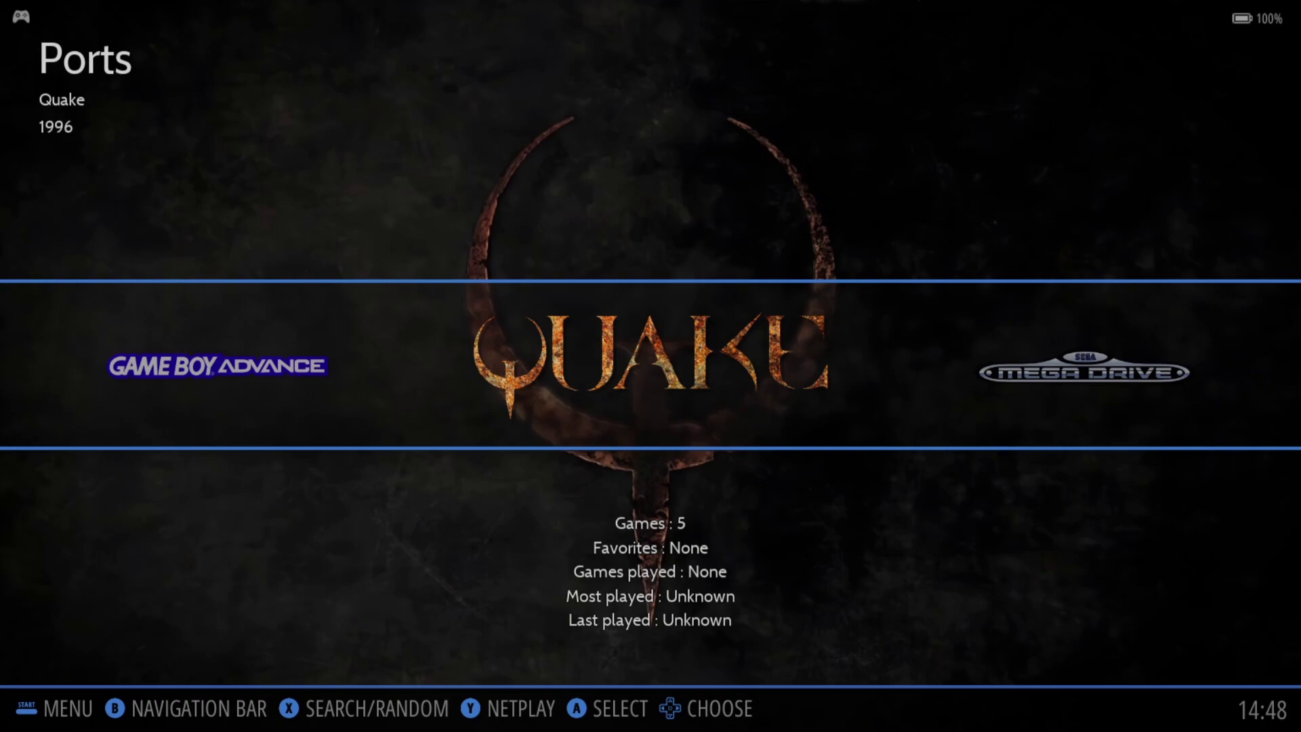
pyautogui.press('Return')
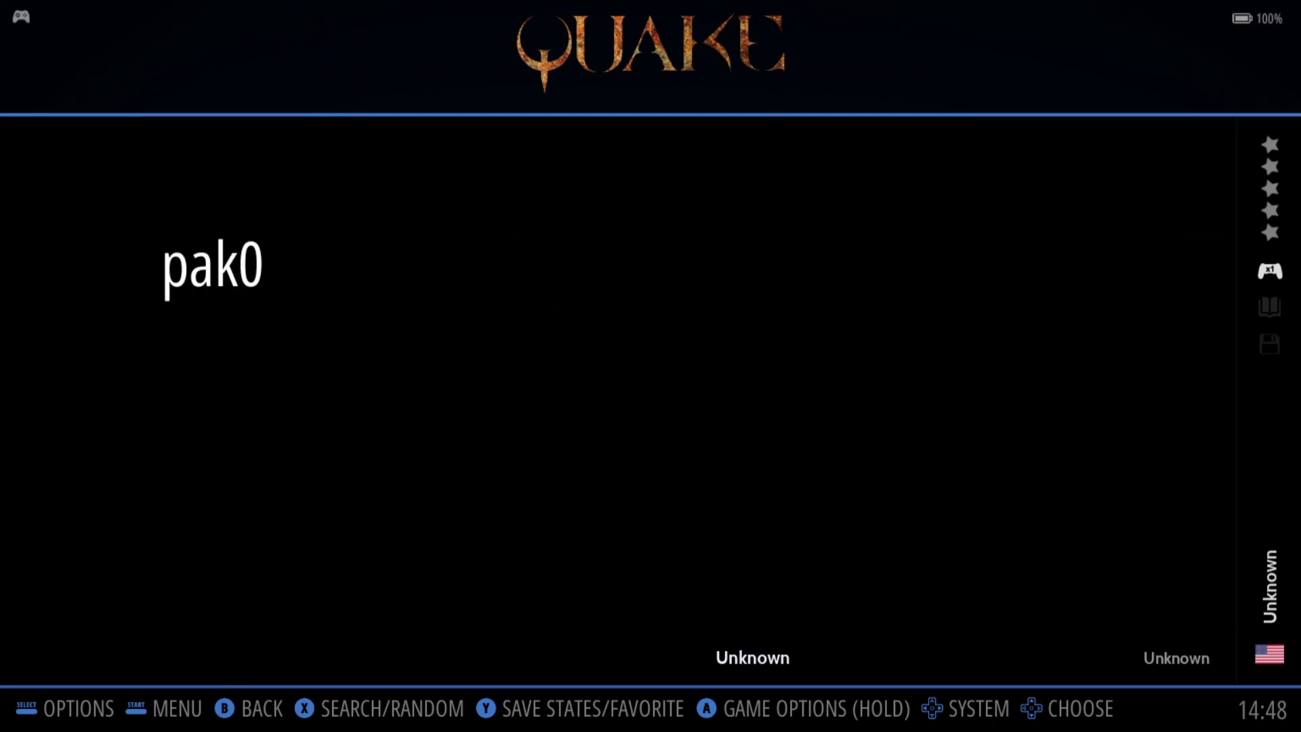
pyautogui.press('Return')
# - Open Quake's system settings and apply the ENHANCED shader set
pyautogui.press('F1')
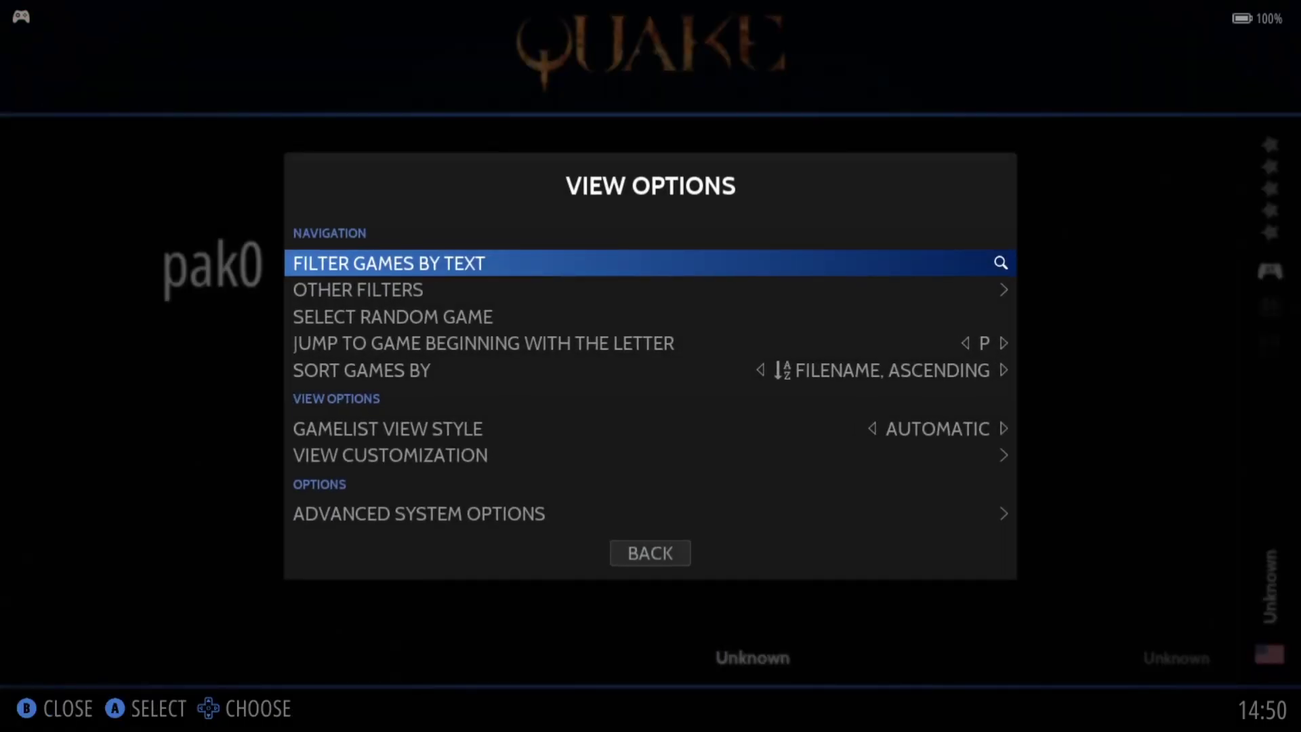
pyautogui.press('Up')
pyautogui.press('Return')
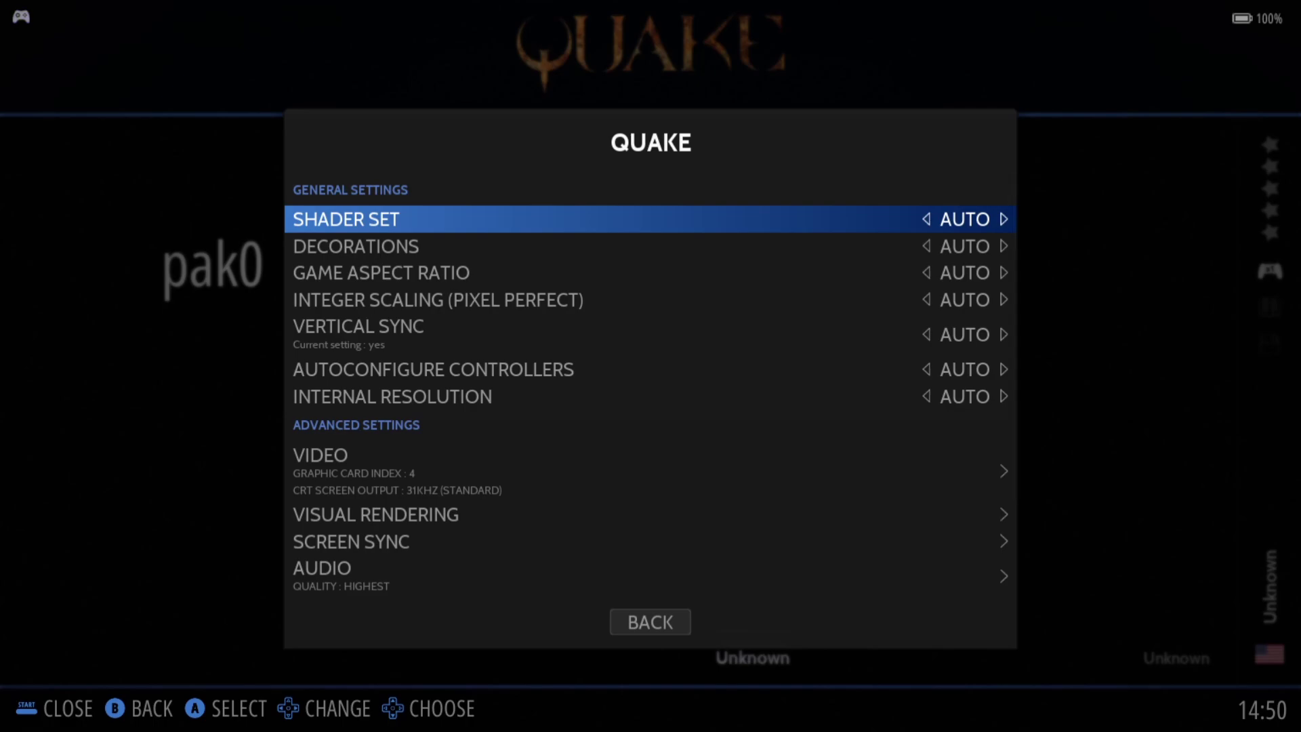
pyautogui.press('Return')
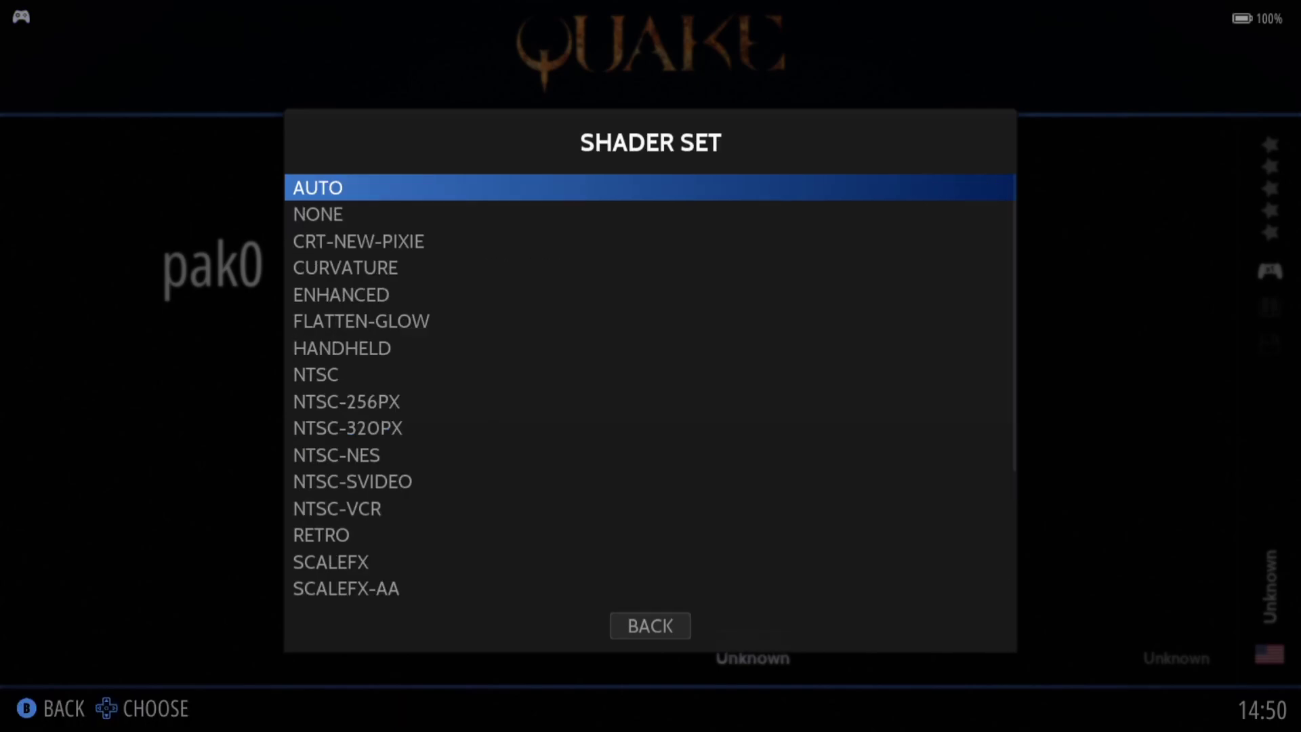
pyautogui.press('Down')
pyautogui.press('Down')
pyautogui.press('Down')
pyautogui.press('Down')
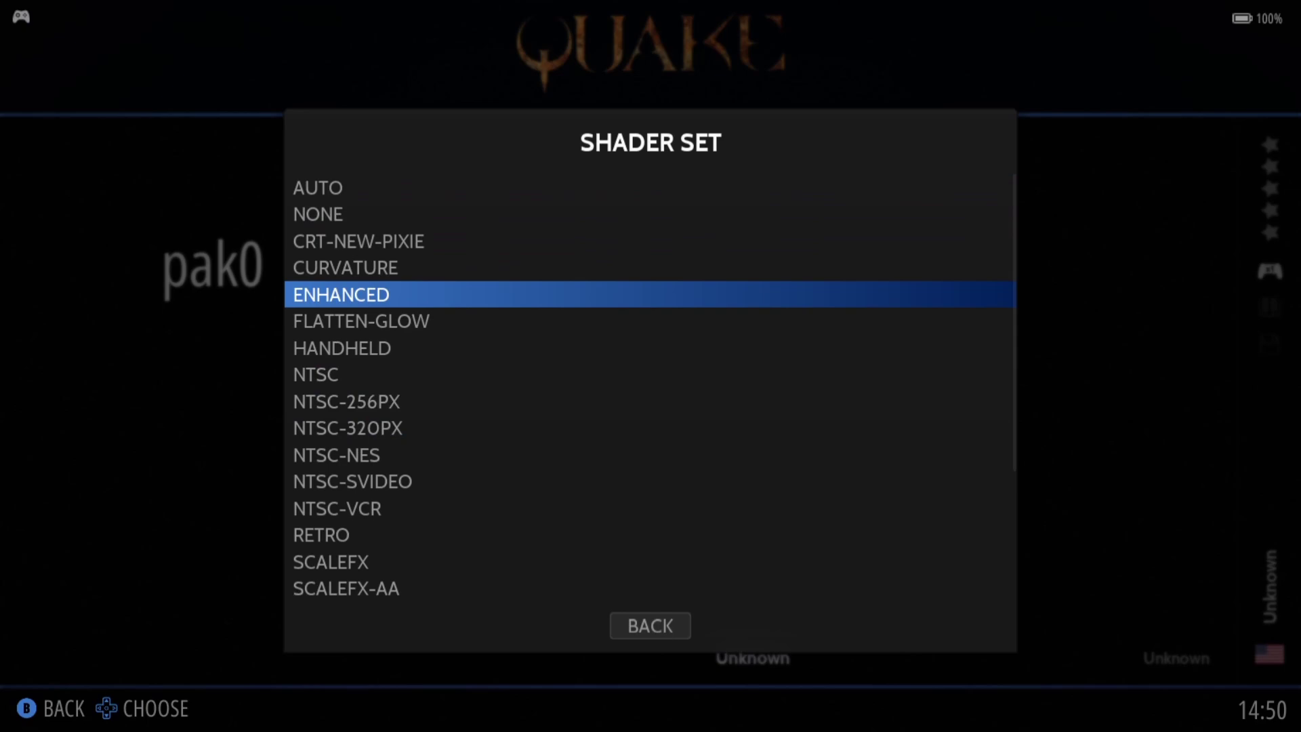
pyautogui.press('Return')
# - Set Quake's game decorations to NONE
pyautogui.press('Down')
pyautogui.press('Return')
pyautogui.press('Up')
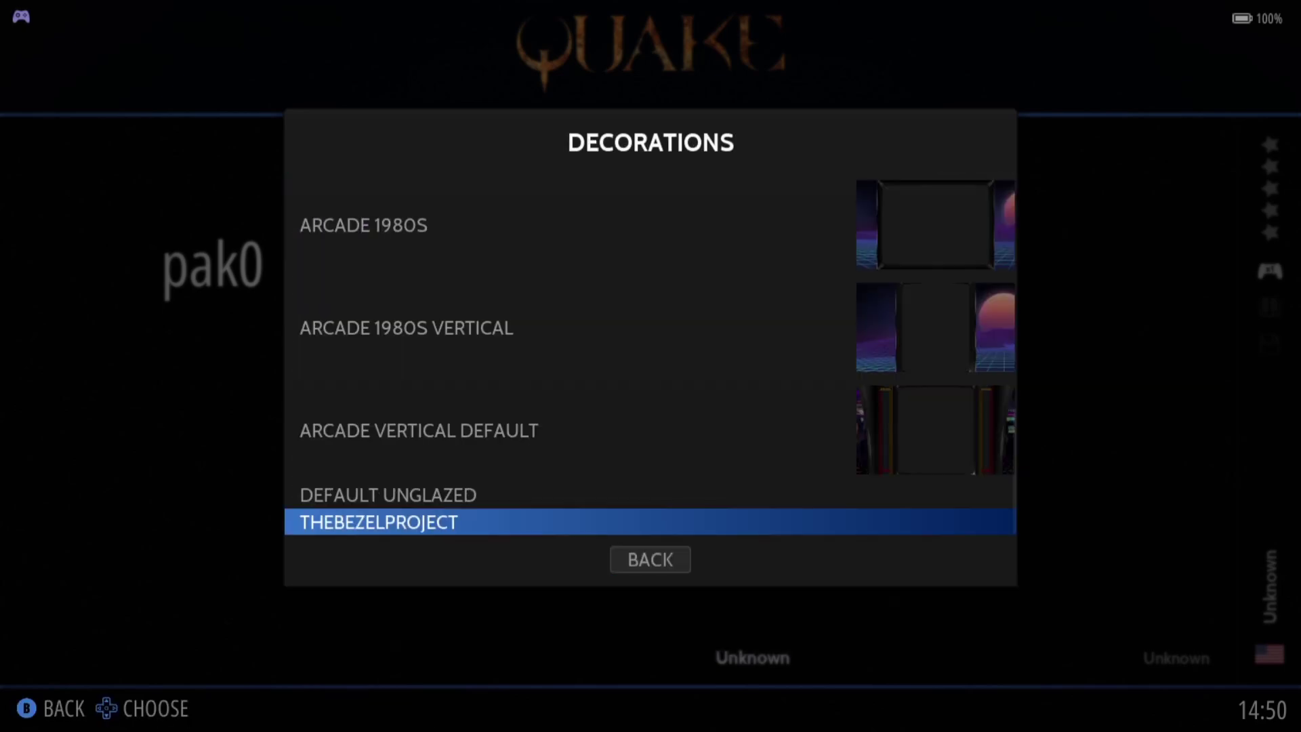
pyautogui.press('Down')
pyautogui.press('Down')
pyautogui.press('Return')
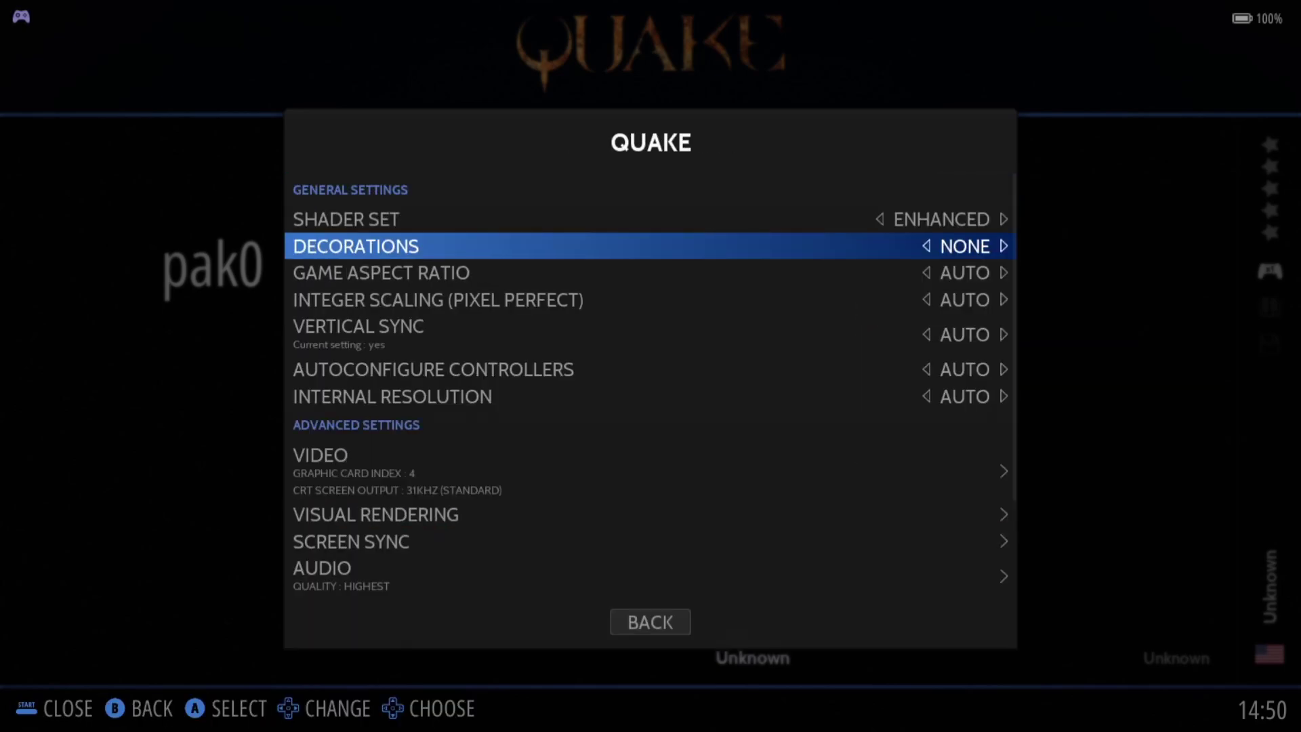
# - Set the game aspect ratio to FULL and turn integer scaling ON
pyautogui.press('Down')
pyautogui.press('Return')
pyautogui.press('Up')
pyautogui.press('Up')
pyautogui.press('Up')
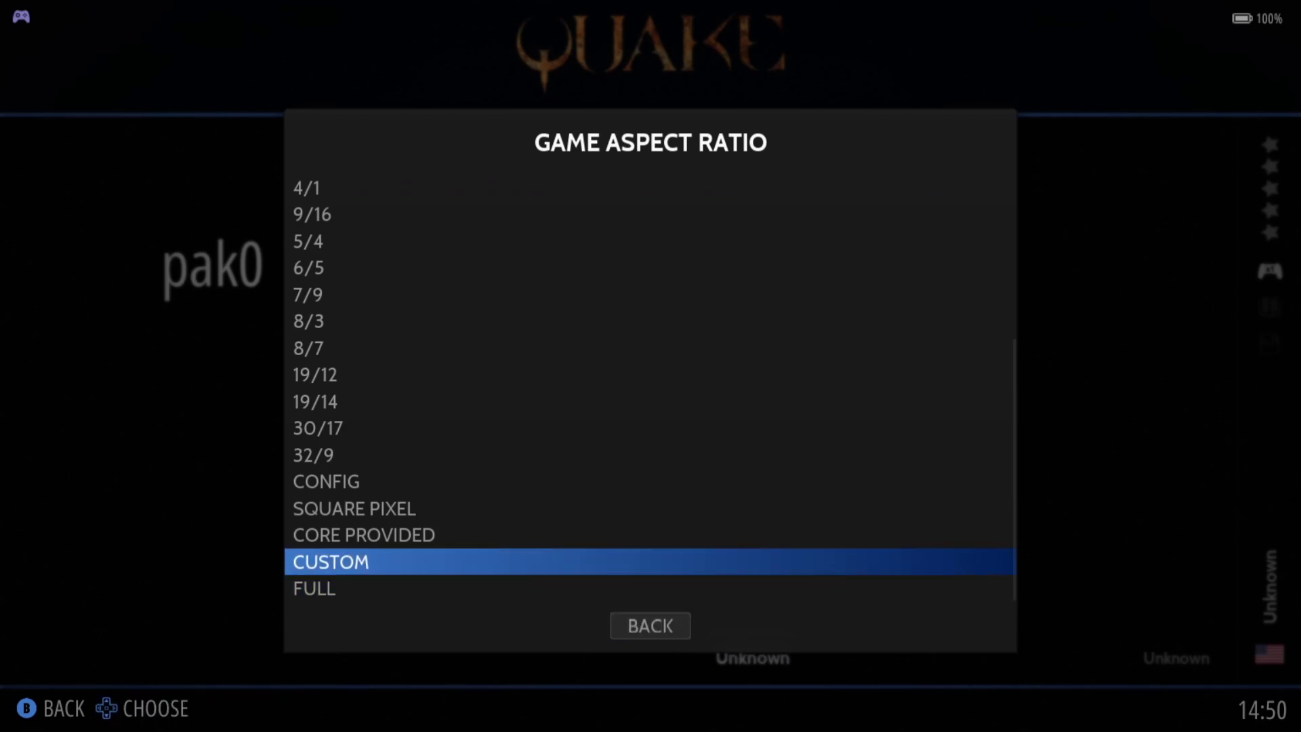
pyautogui.press('Down')
pyautogui.press('Return')
pyautogui.press('Down')
pyautogui.press('Return')
pyautogui.press('Down')
pyautogui.press('Down')
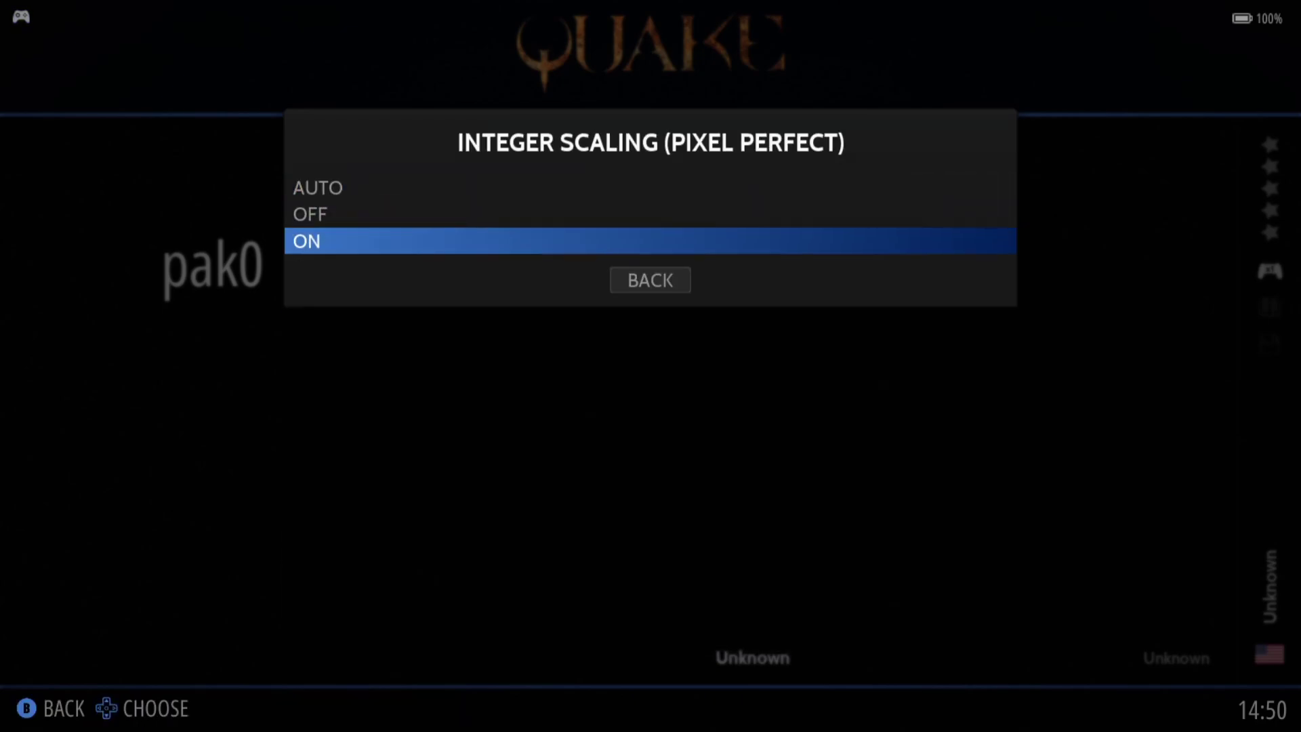
pyautogui.press('Return')
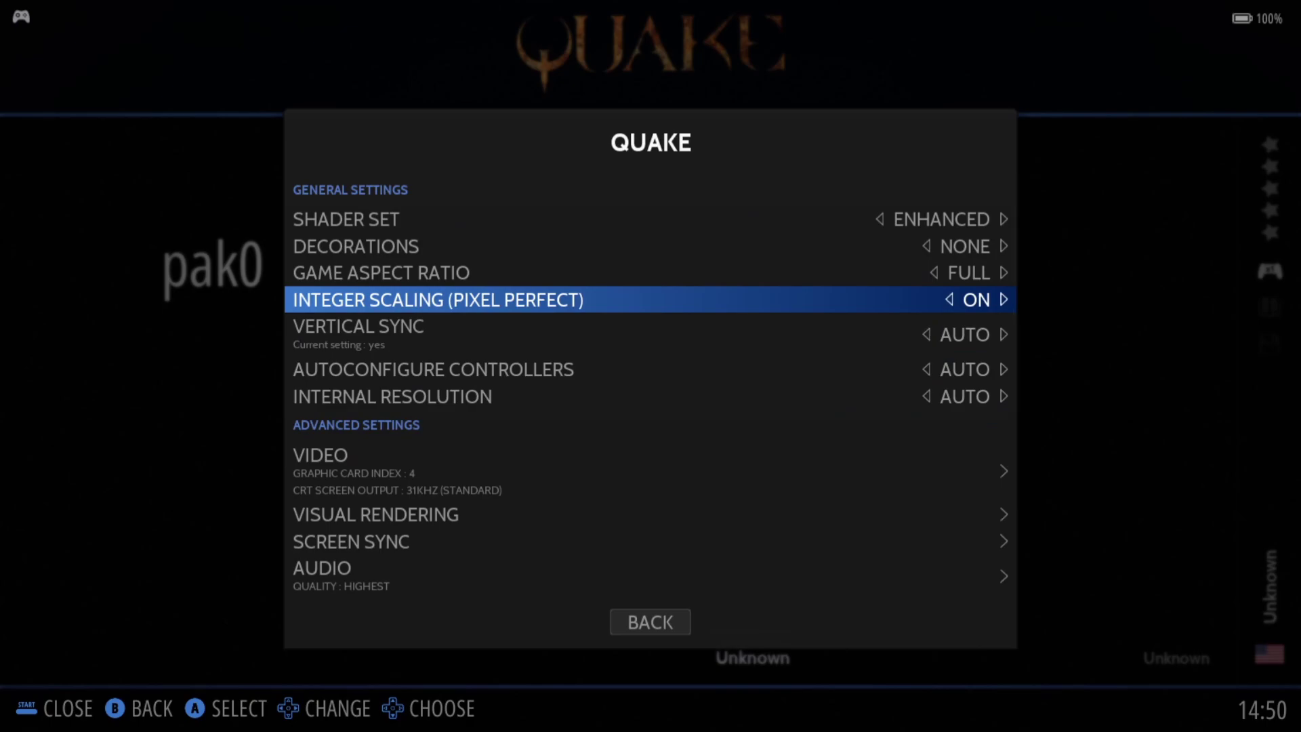
# - Set vertical sync to YES and internal resolution to 6X (1920X1200)
pyautogui.press('Down')
pyautogui.press('Return')
pyautogui.press('Down')
pyautogui.press('Down')
pyautogui.press('Return')
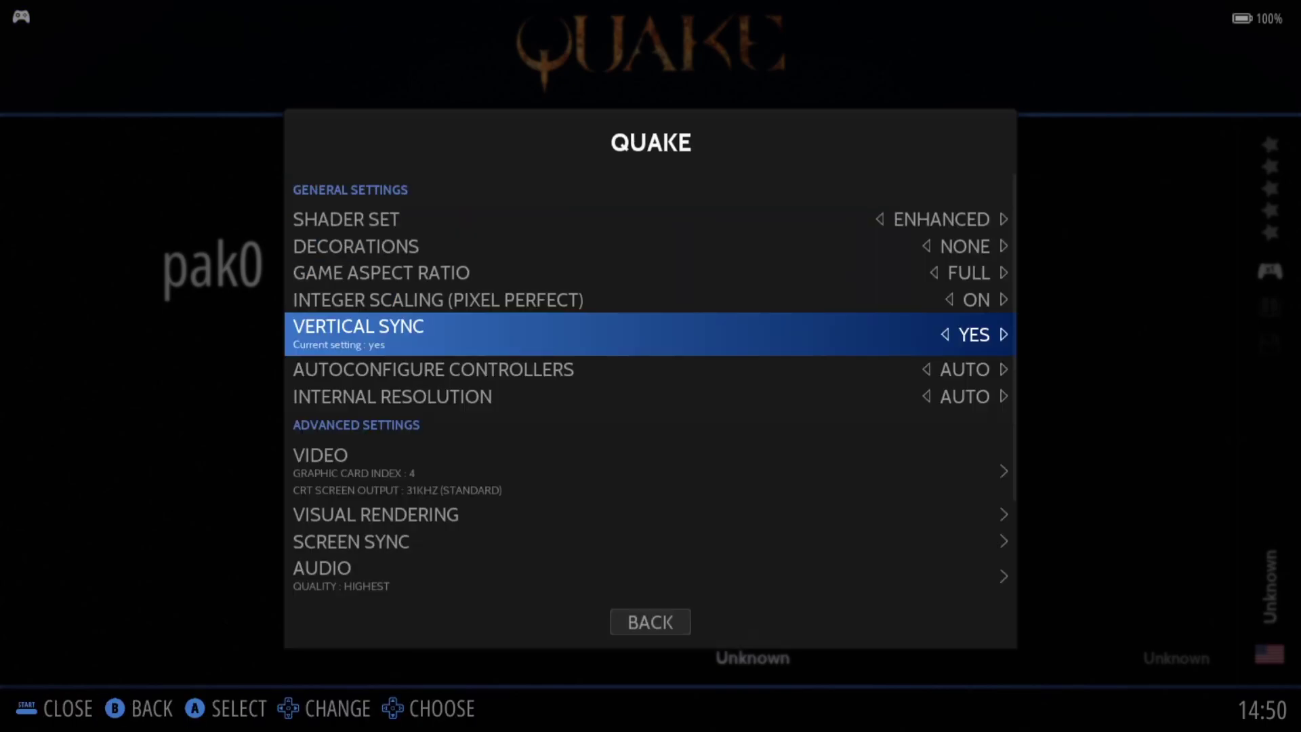
pyautogui.press('Down')
pyautogui.press('Down')
pyautogui.press('Return')
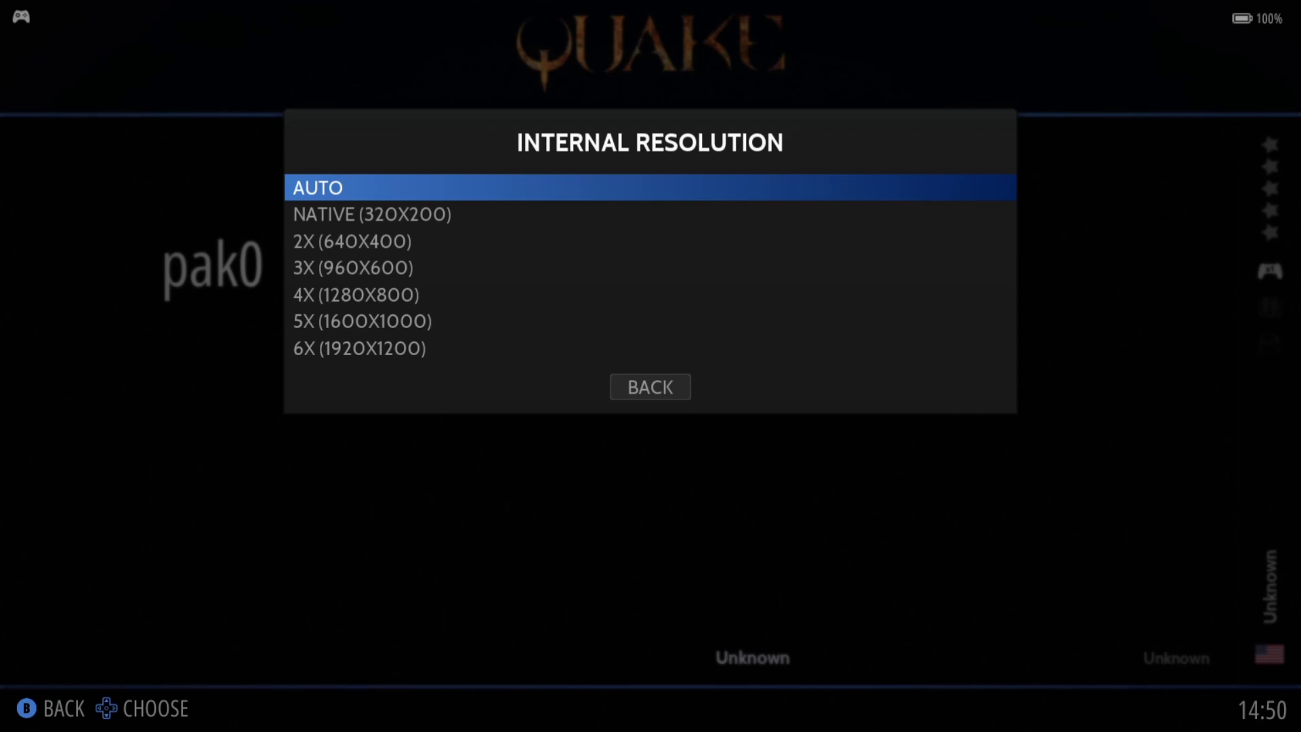
pyautogui.press('Down')
pyautogui.press('Down')
pyautogui.press('Down')
pyautogui.press('Down')
pyautogui.press('Down')
pyautogui.press('Down')
pyautogui.press('Return')
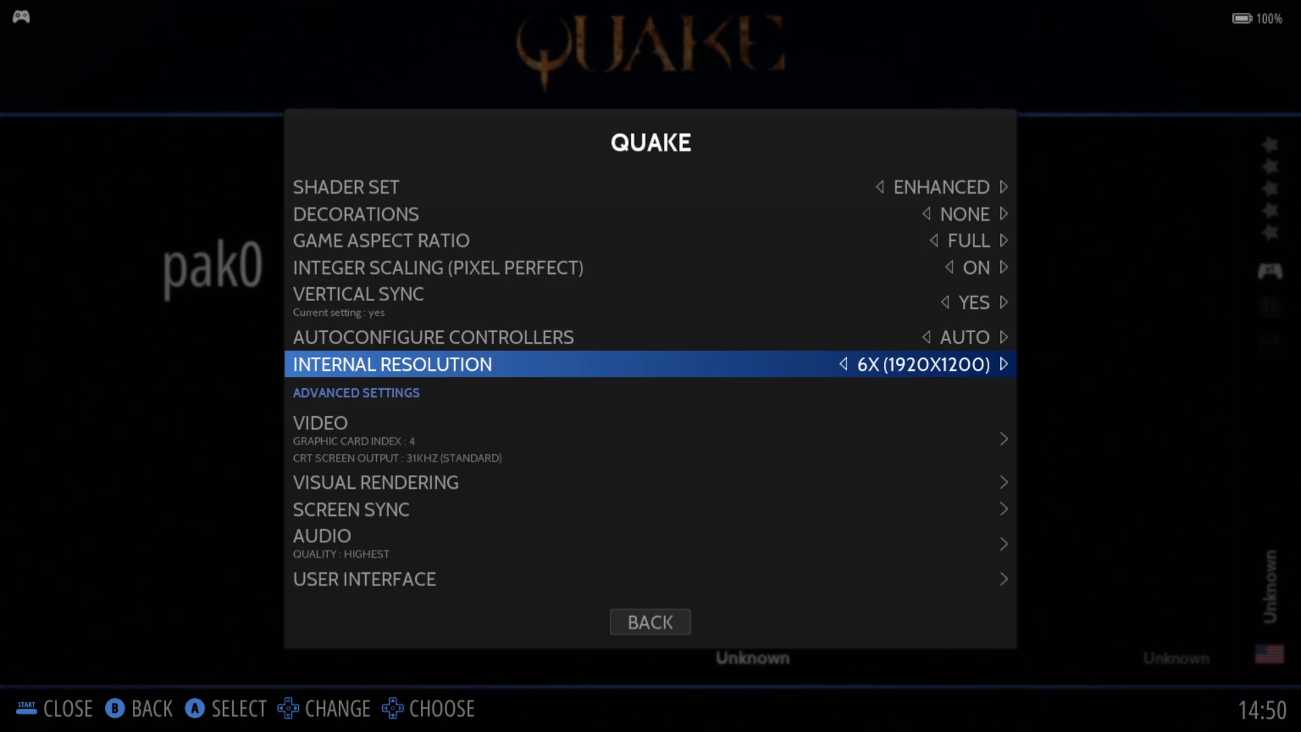
# - Open Quake's video settings and set Force Fullscreen to YES
pyautogui.press('Down')
pyautogui.press('Return')
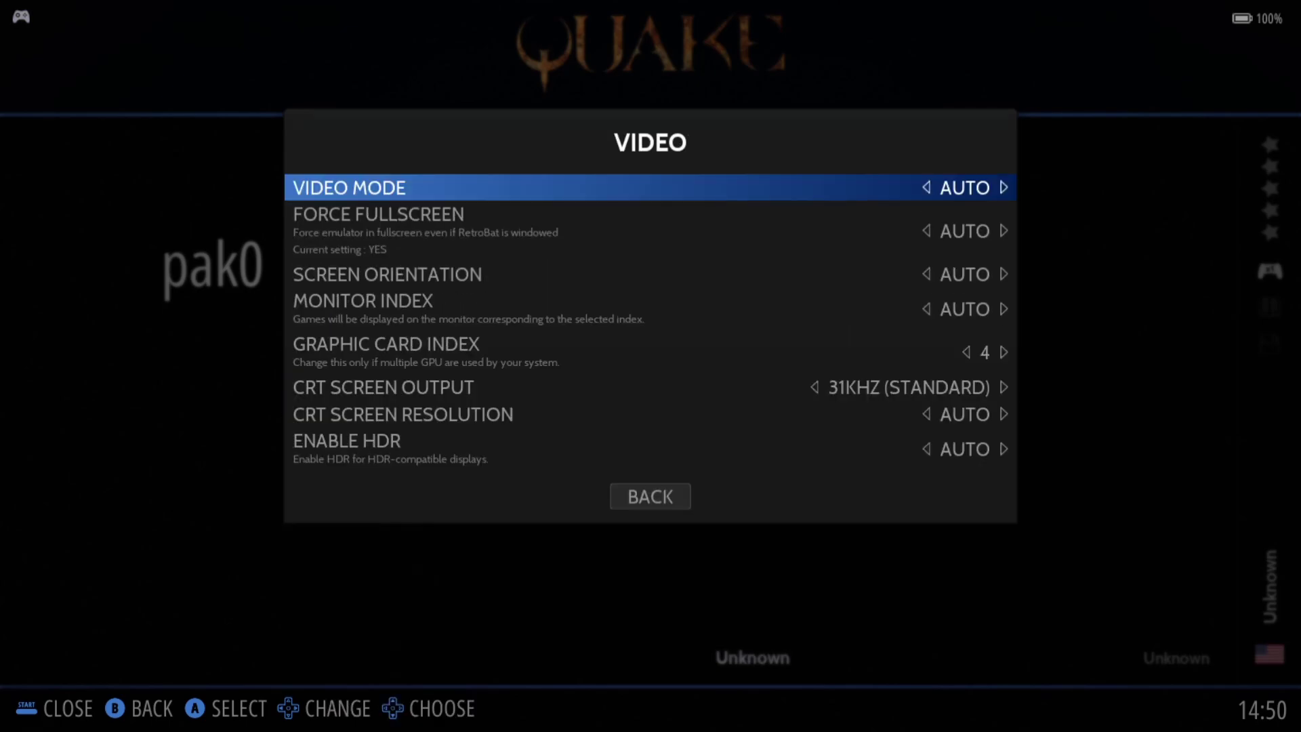
pyautogui.press('Down')
pyautogui.press('Return')
pyautogui.press('Down')
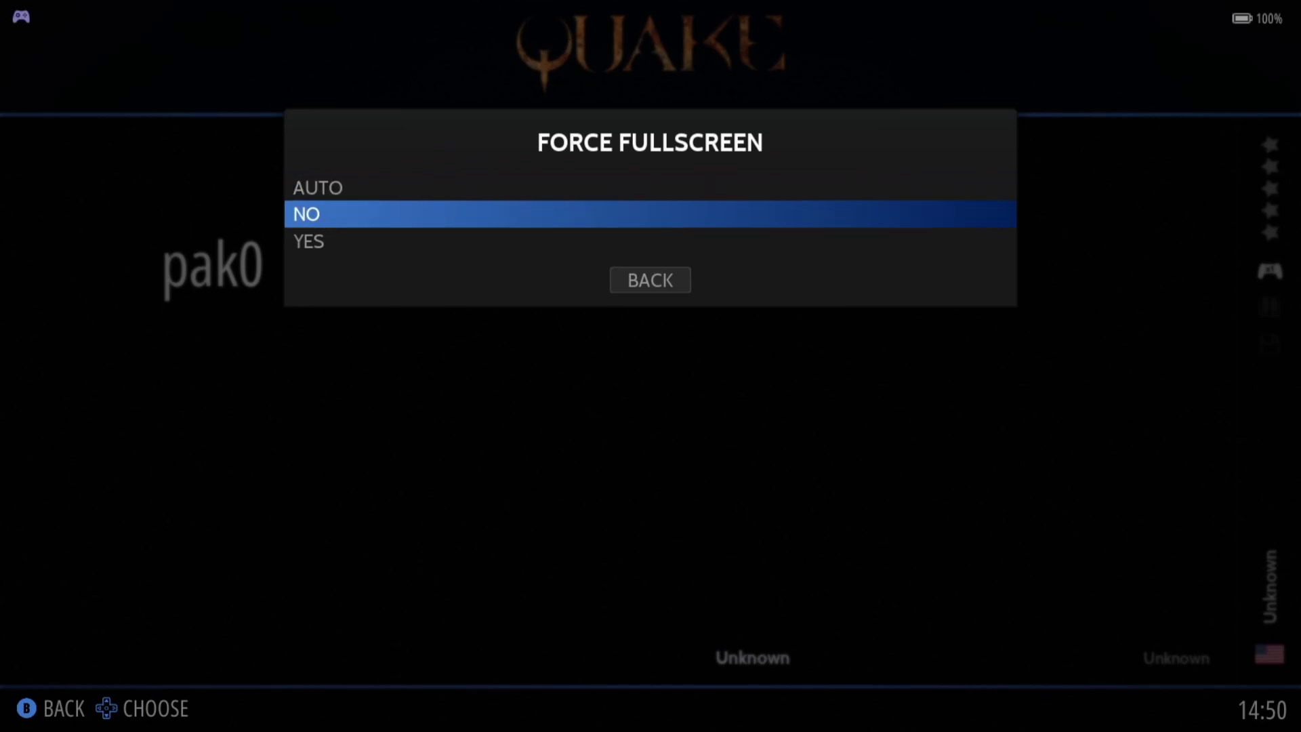
pyautogui.press('Down')
pyautogui.press('Return')
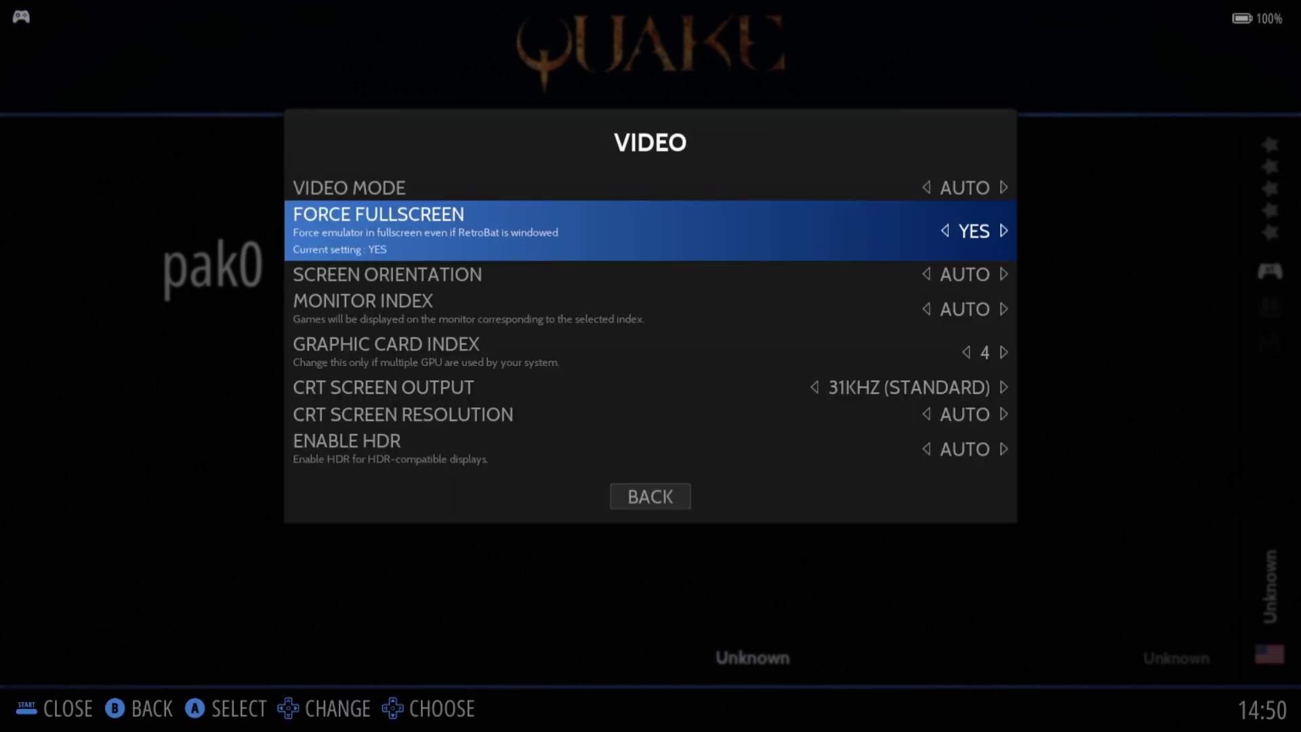
# - Set Enable HDR to YES, leave CRT output at 31KHZ (STANDARD), and exit video settings
pyautogui.press('Down')
pyautogui.press('Down')
pyautogui.press('Down')
pyautogui.press('Down')
pyautogui.press('Down')
pyautogui.press('Down')
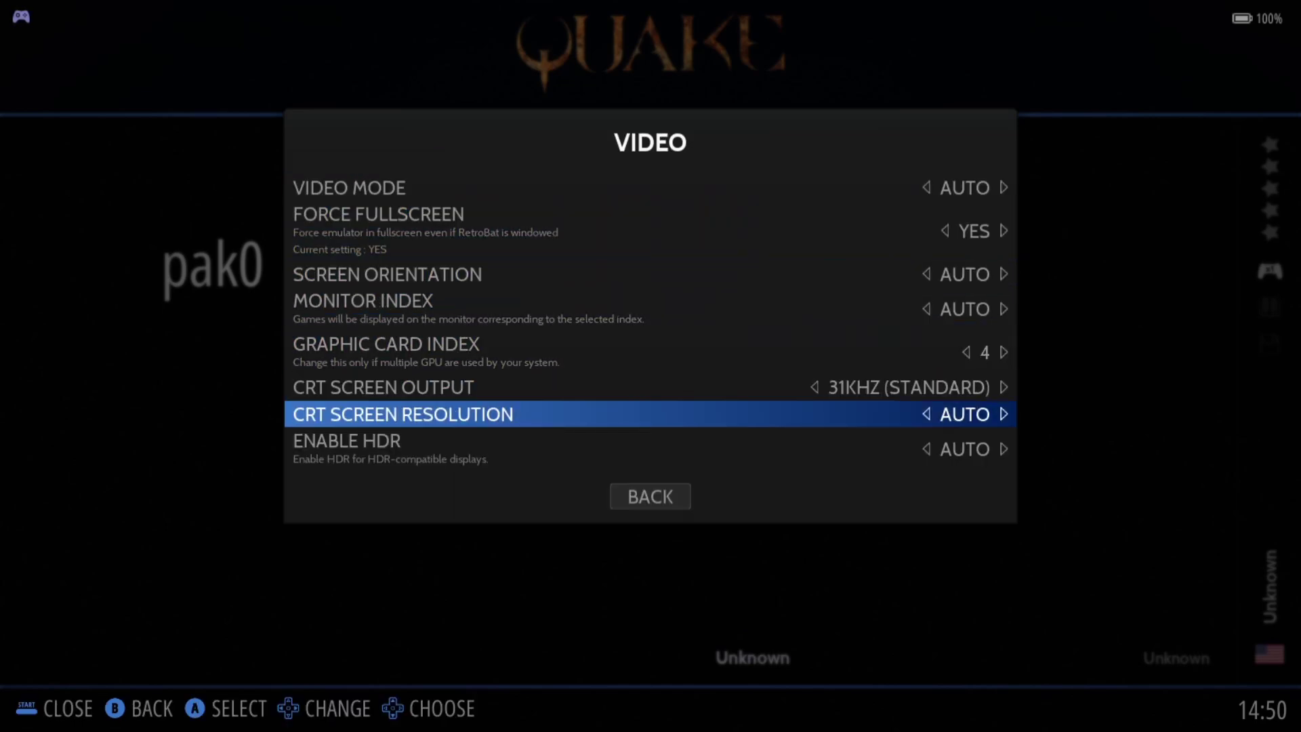
pyautogui.press('Return')
pyautogui.press('Down')
pyautogui.press('Down')
pyautogui.press('Return')
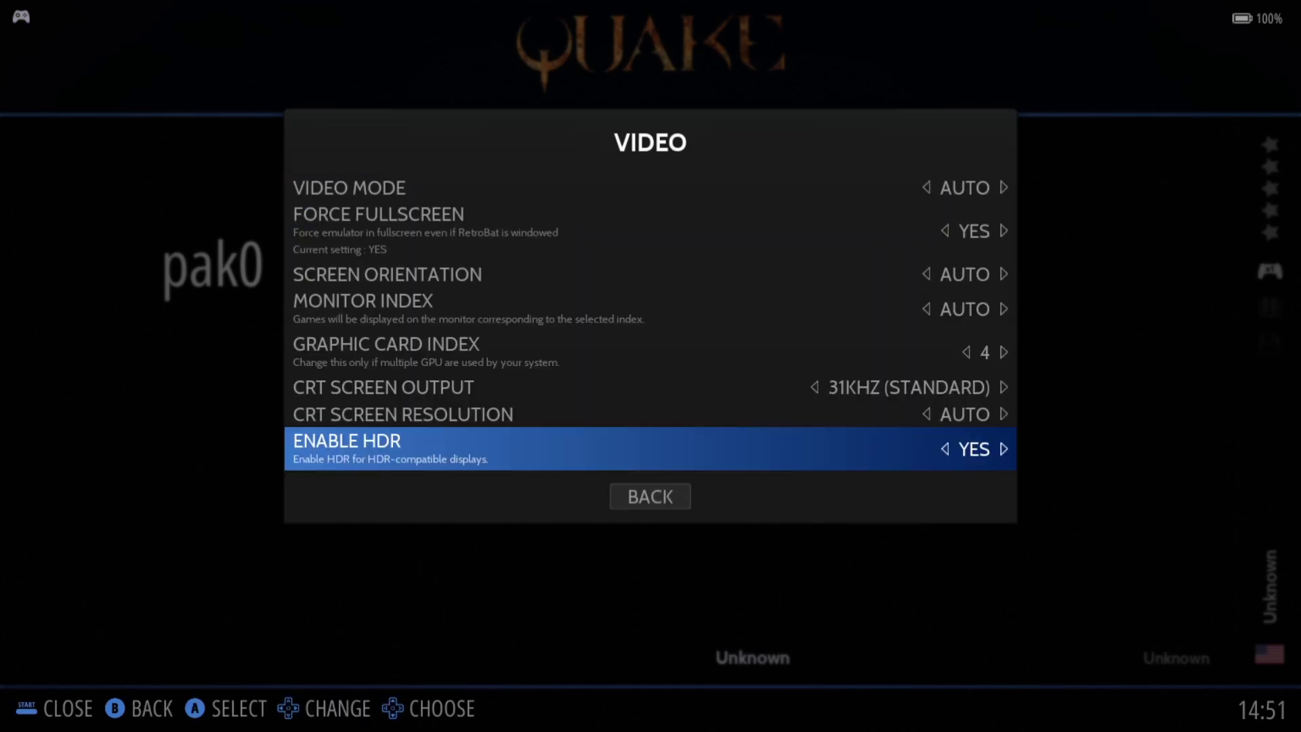
pyautogui.press('Up')
pyautogui.press('Up')
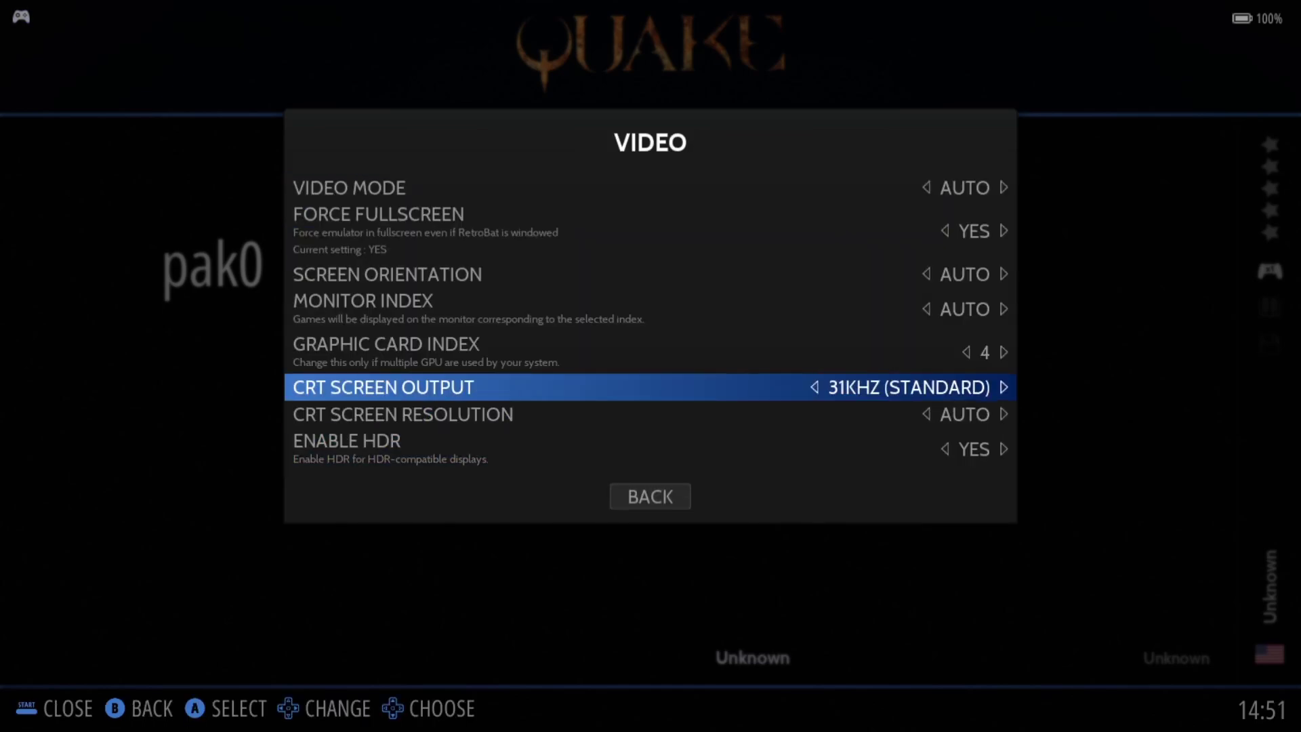
pyautogui.press('Return')
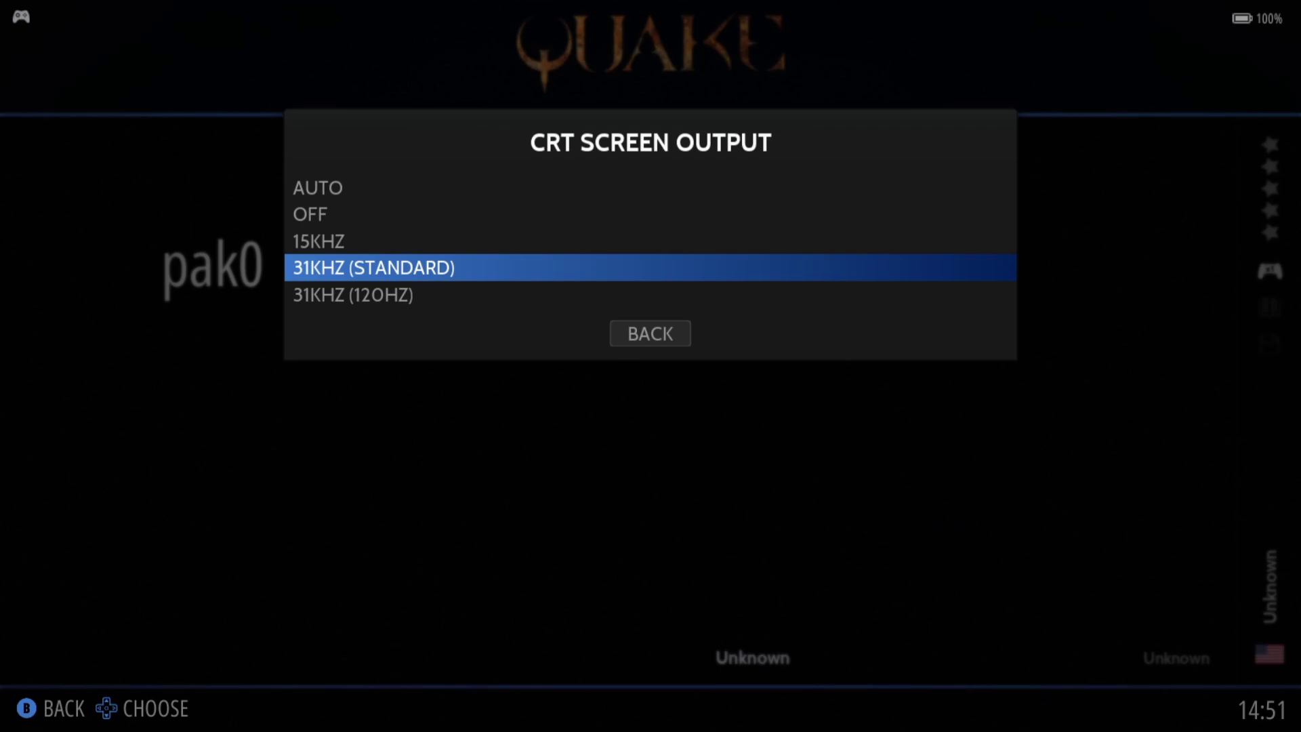
pyautogui.press('Return')
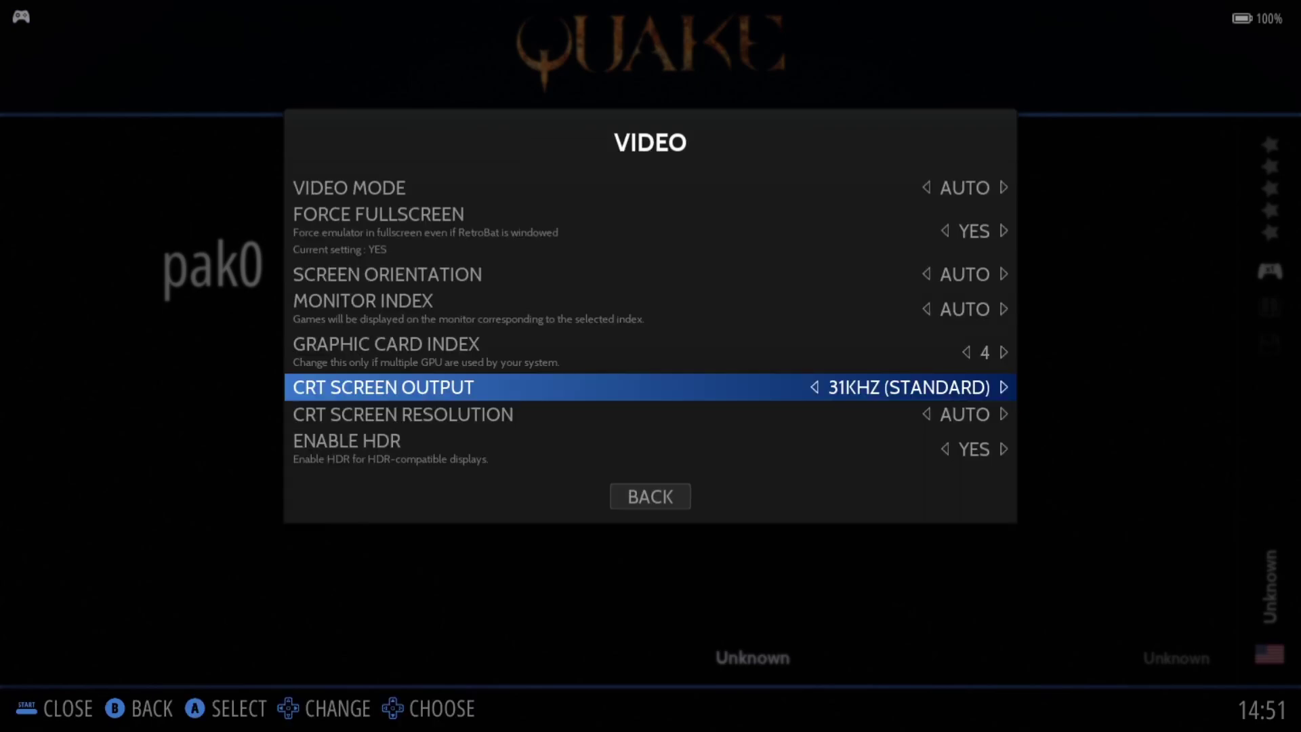
pyautogui.press('Escape')
# - In Visual Rendering, set Smooth Games (Bilinear Filtering) to ON
pyautogui.press('Down')
pyautogui.press('Return')
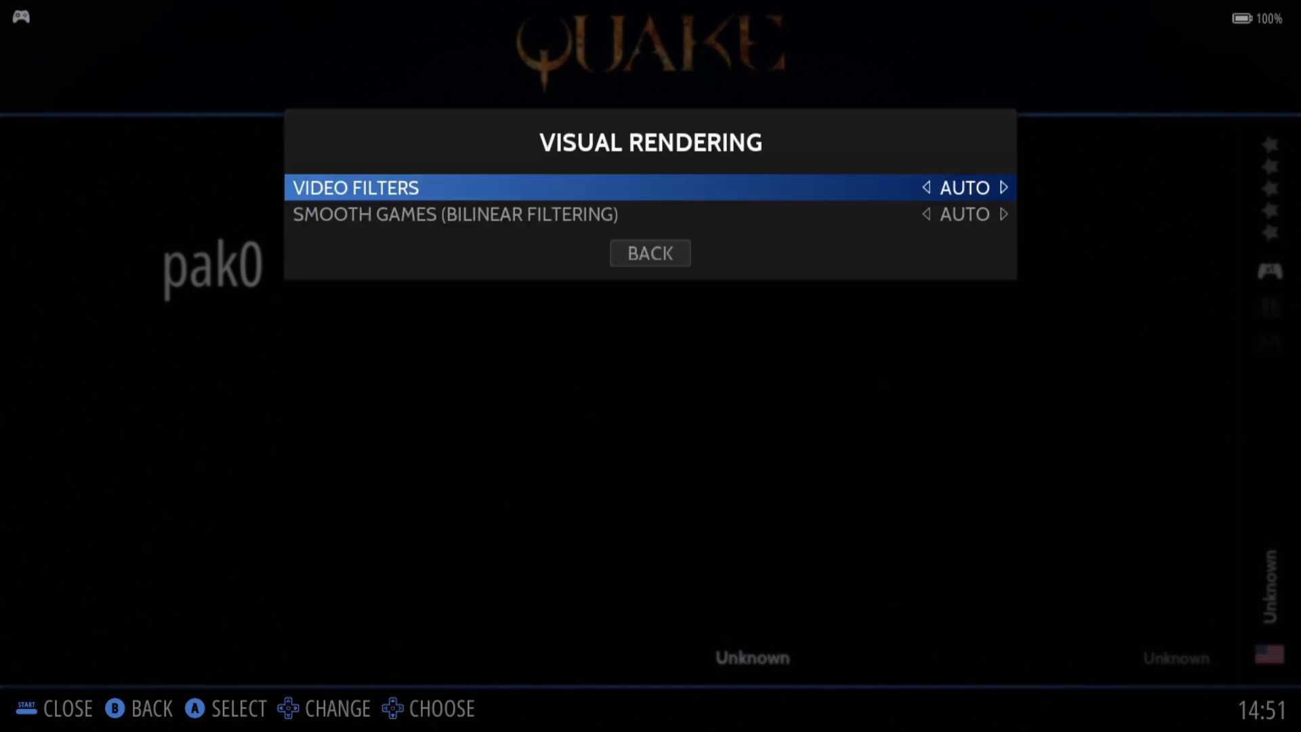
pyautogui.press('Down')
pyautogui.press('Return')
pyautogui.press('Down')
pyautogui.press('Down')
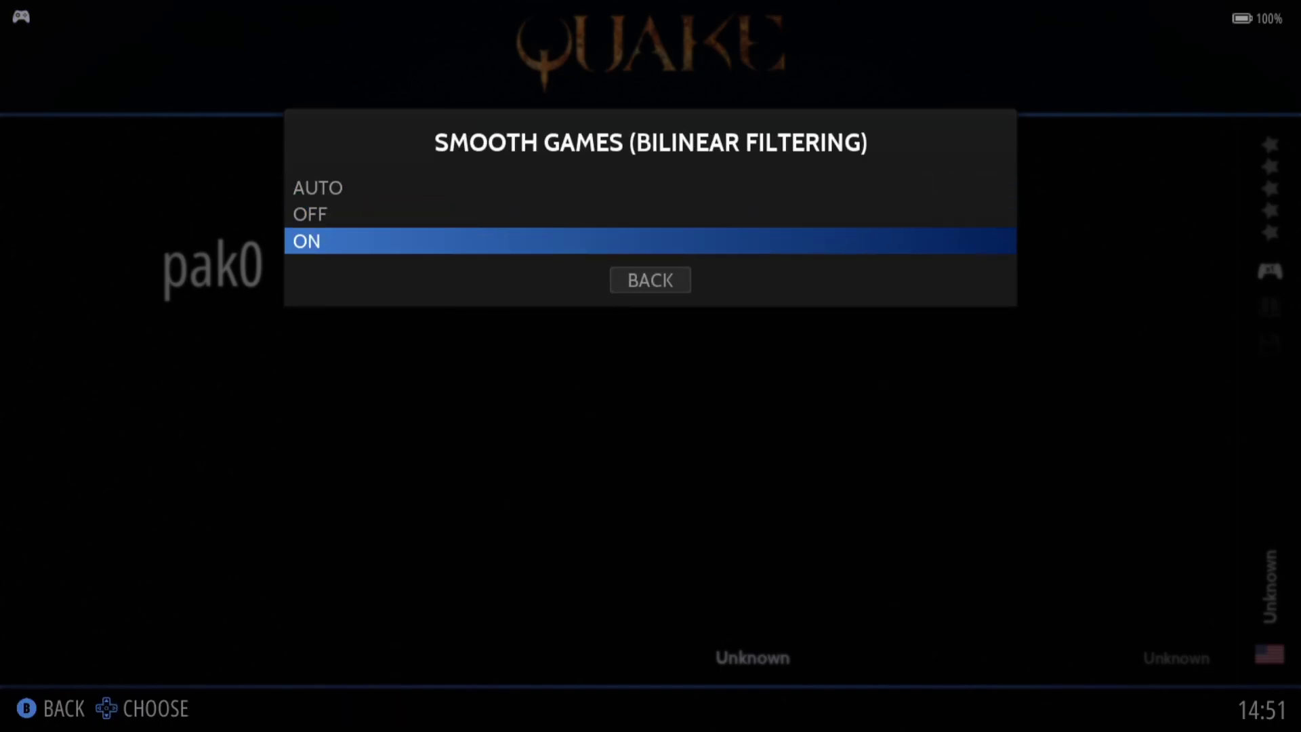
pyautogui.press('Return')
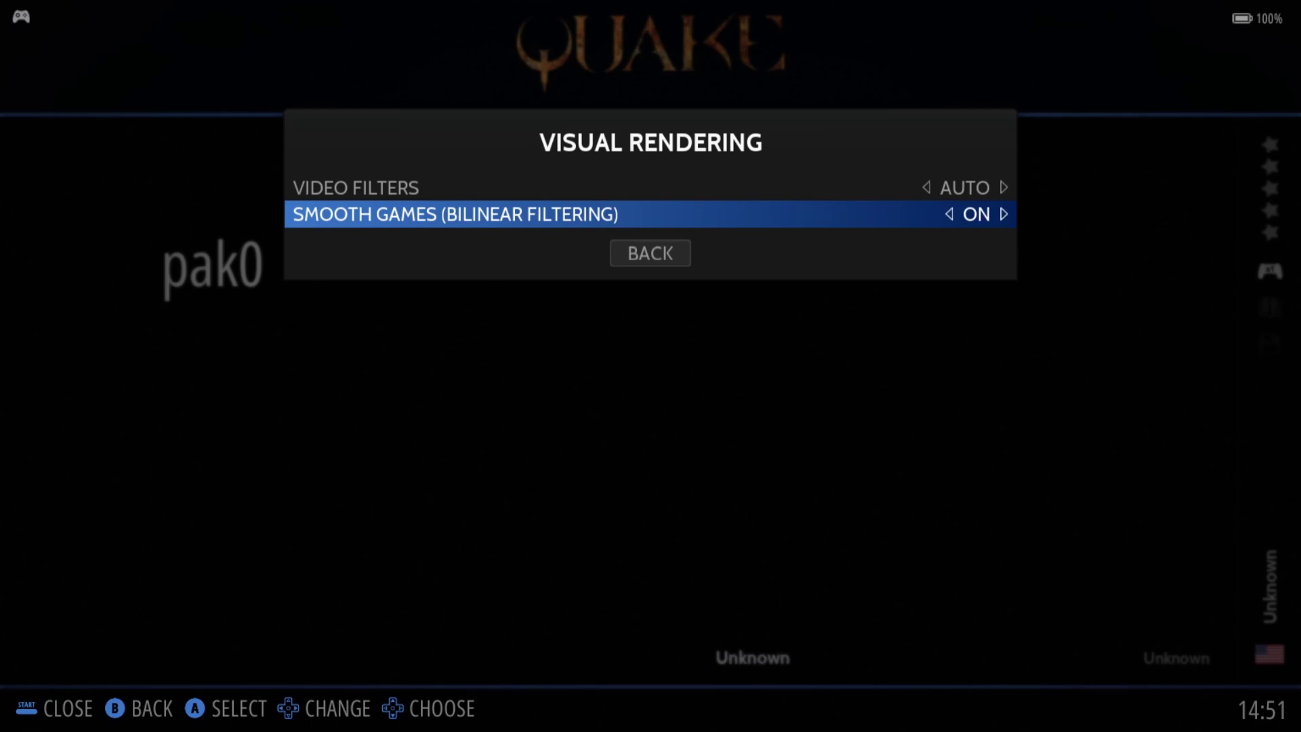
# - Browse the video filters but keep AUTO, then back out to the pak0 game list
pyautogui.press('Up')
pyautogui.press('Return')
pyautogui.press('Up')
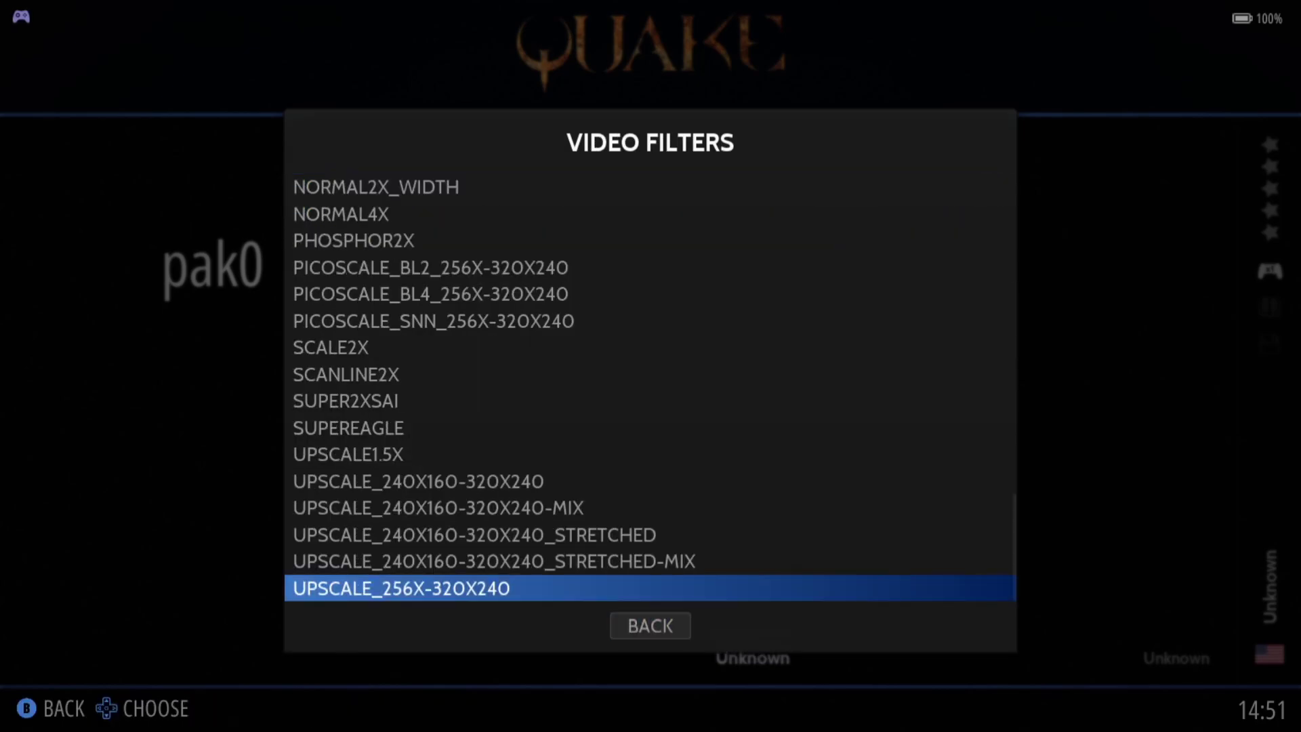
pyautogui.press('Up')
pyautogui.press('Up')
pyautogui.press('Up')
pyautogui.press('Up')
pyautogui.press('Up')
pyautogui.press('Up')
pyautogui.press('Up')
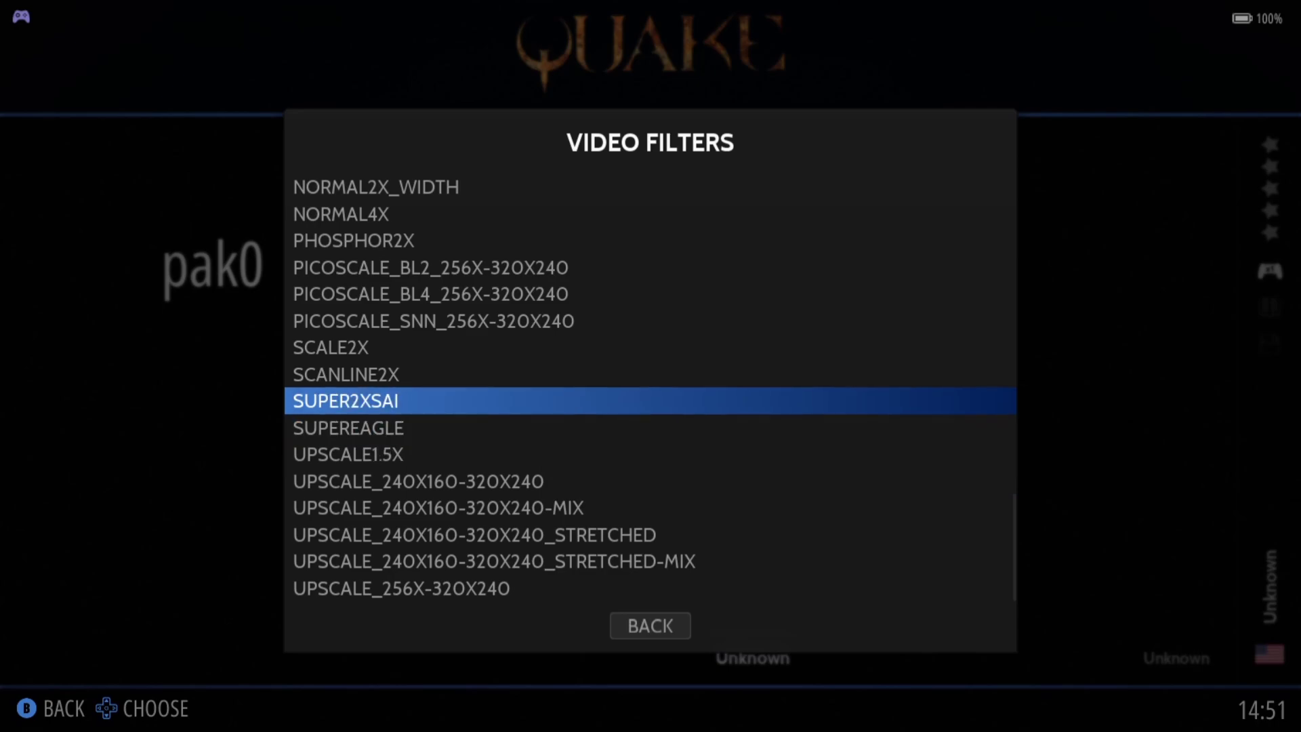
pyautogui.press('Up')
pyautogui.press('Down')
pyautogui.press('BackSpace')
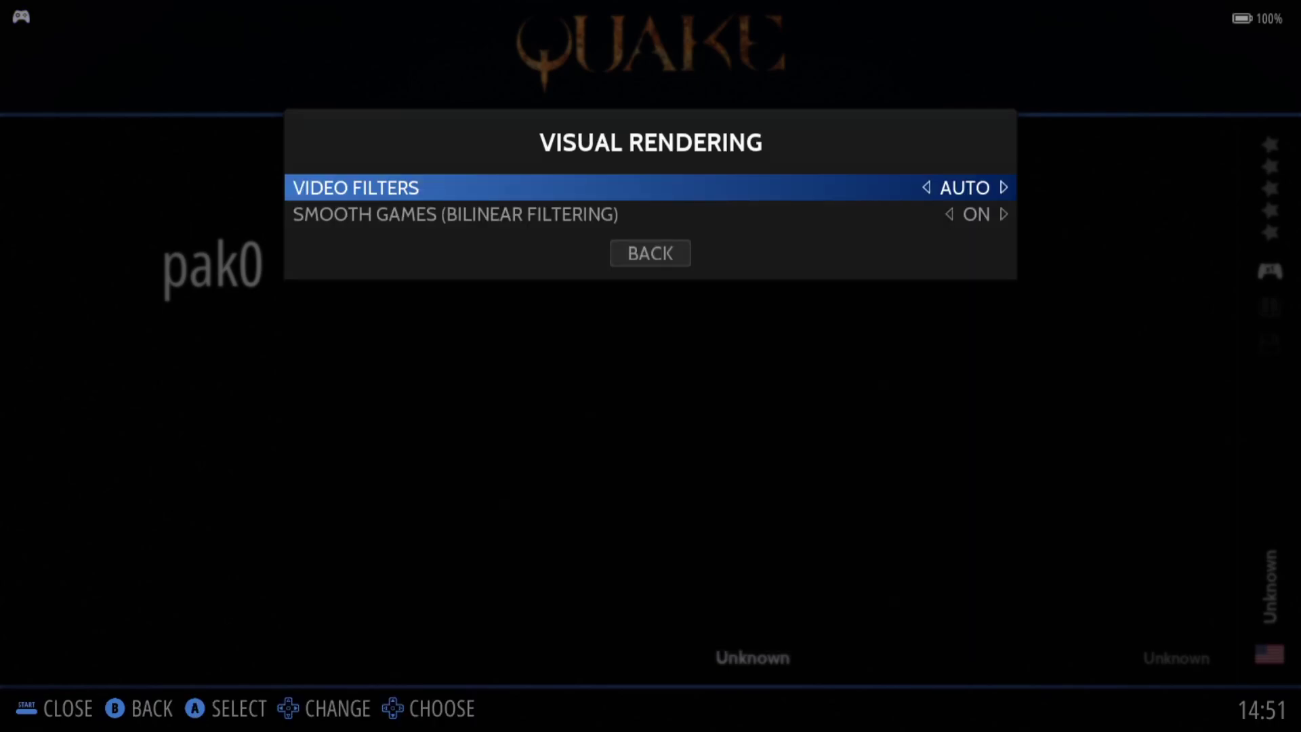
pyautogui.press('BackSpace')
pyautogui.press('Down')
pyautogui.press('Down')
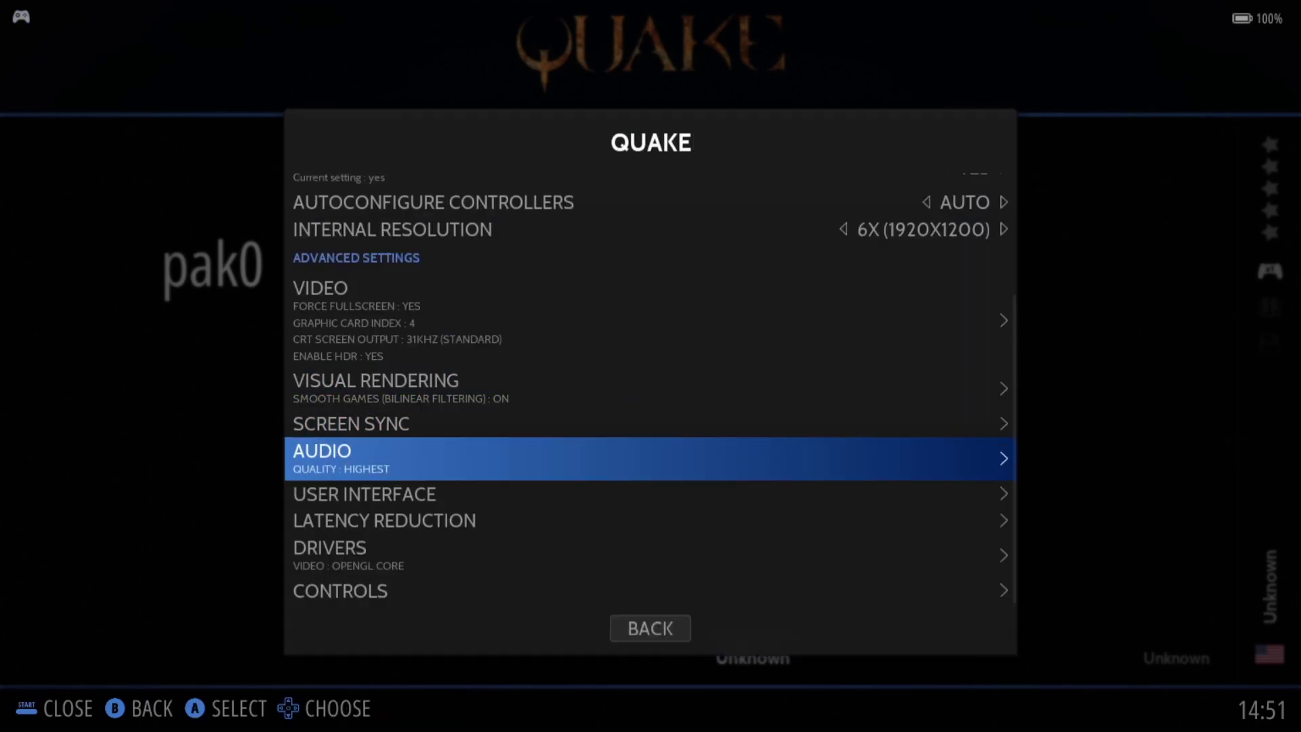
pyautogui.press('Up')
pyautogui.press('BackSpace')
pyautogui.press('BackSpace')
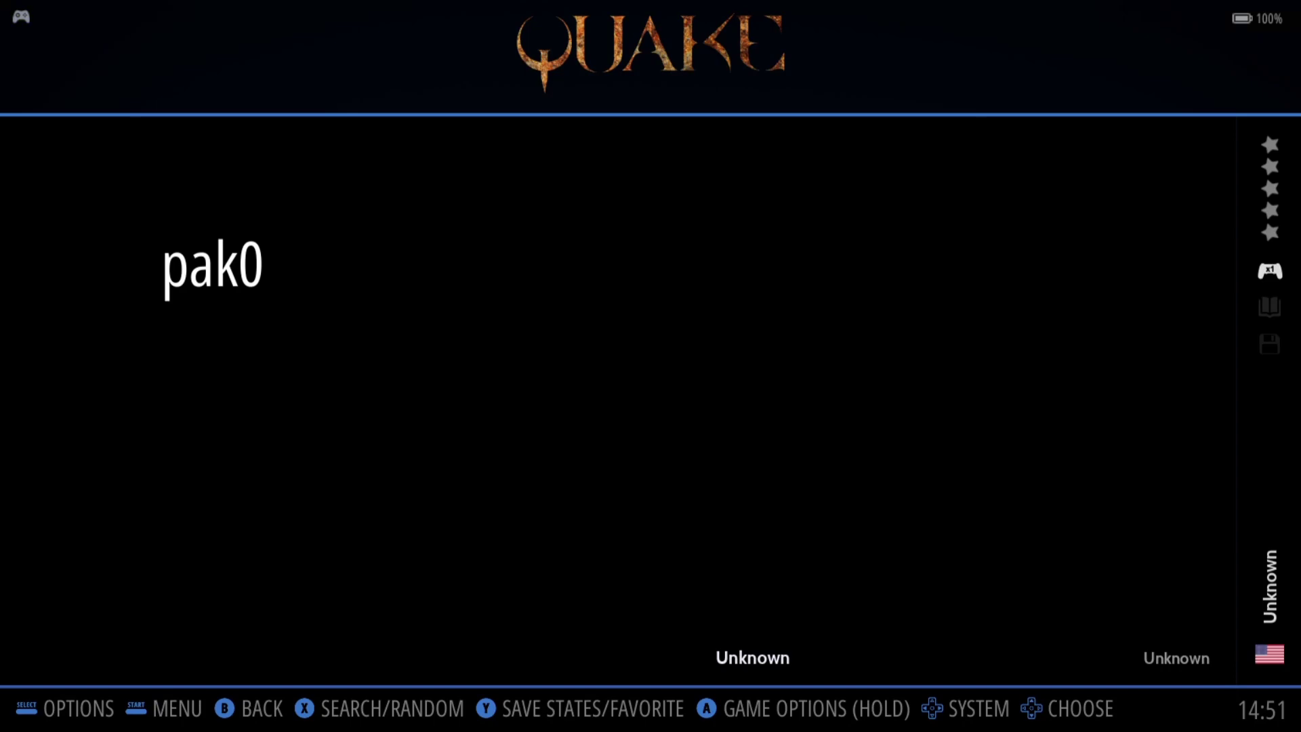